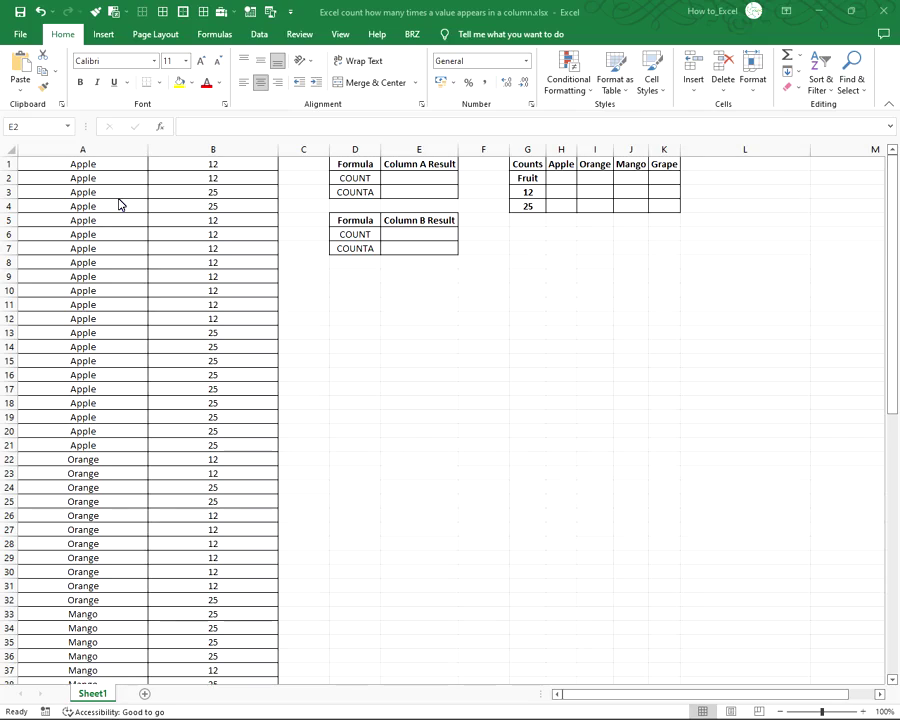
# Step: Enter a COUNT formula over the whole of column A (A:A) in cell E2 of the Column A Result table
pyautogui.click(120, 149)
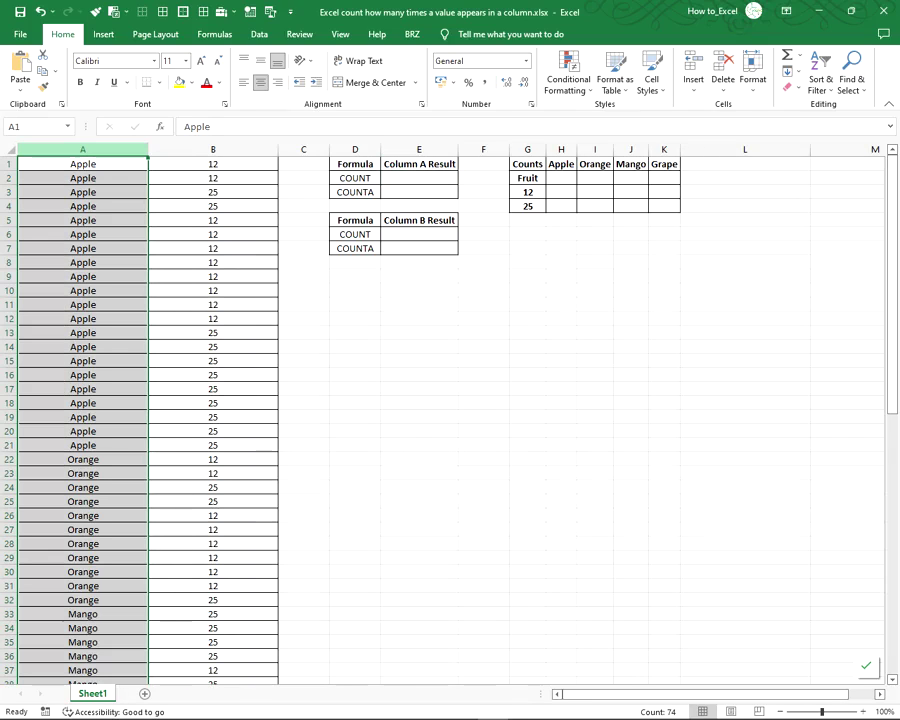
pyautogui.click(419, 178)
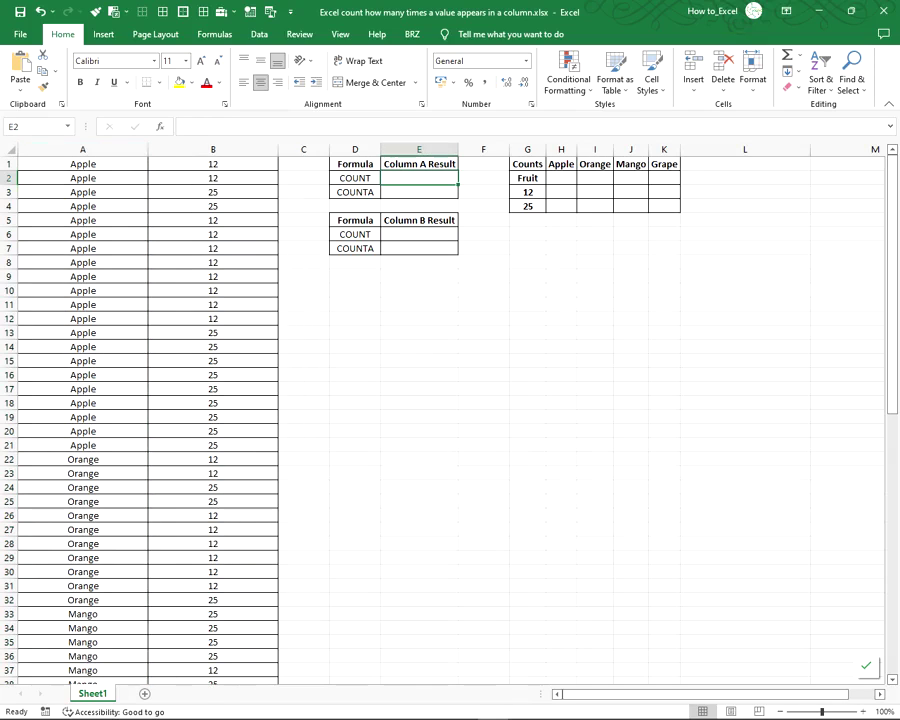
pyautogui.write('=')
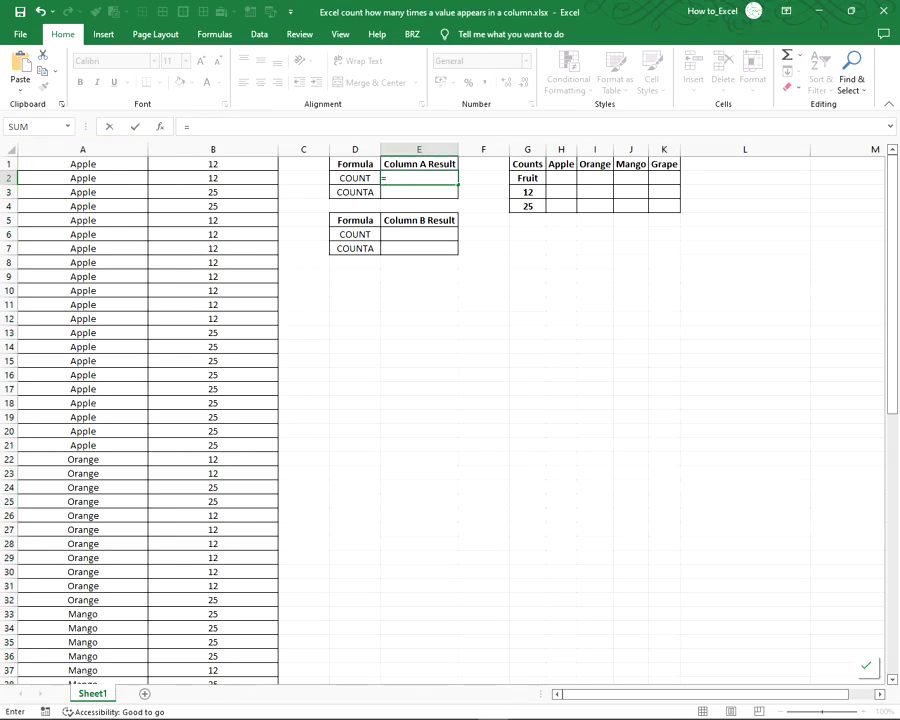
pyautogui.write('COUNT(')
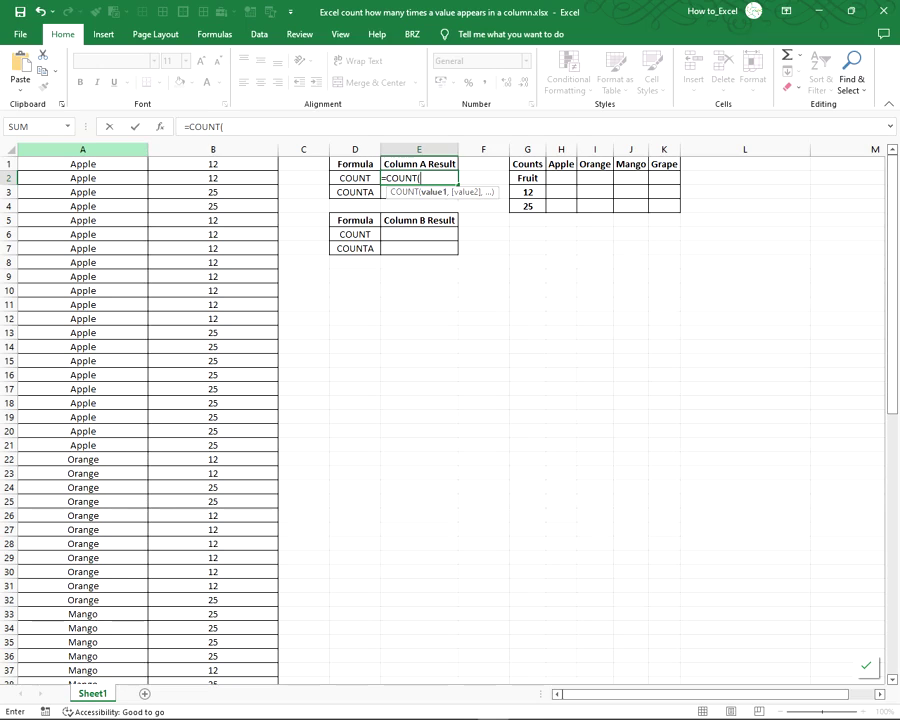
pyautogui.click(83, 149)
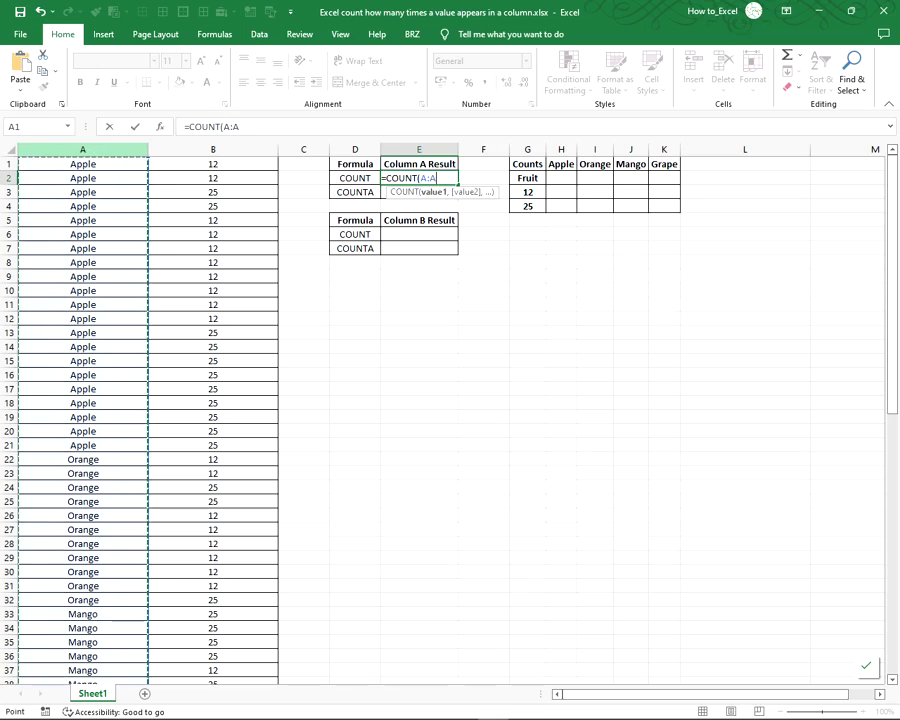
pyautogui.press('Tab')
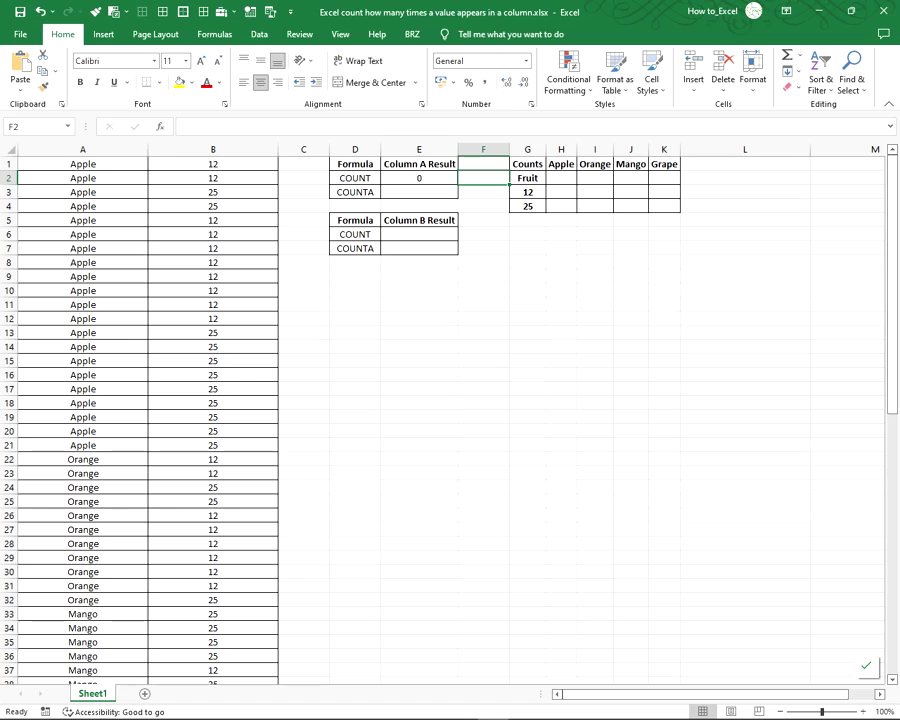
# Step: Enter =COUNTA(A:A) in cell E3 to count the non-empty cells of column A
pyautogui.click(419, 192)
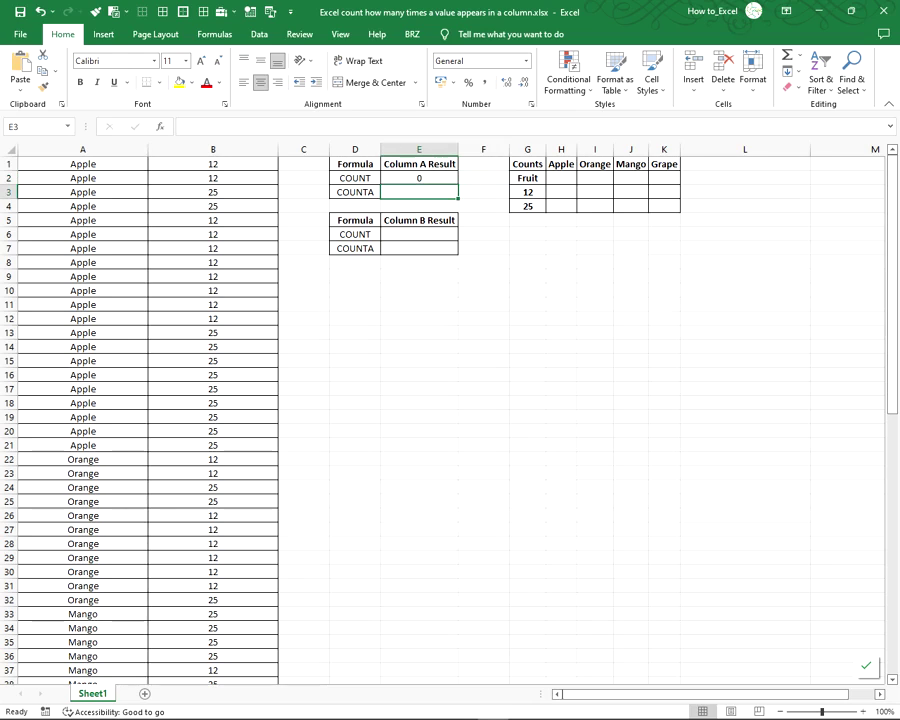
pyautogui.write('=COUNTA')
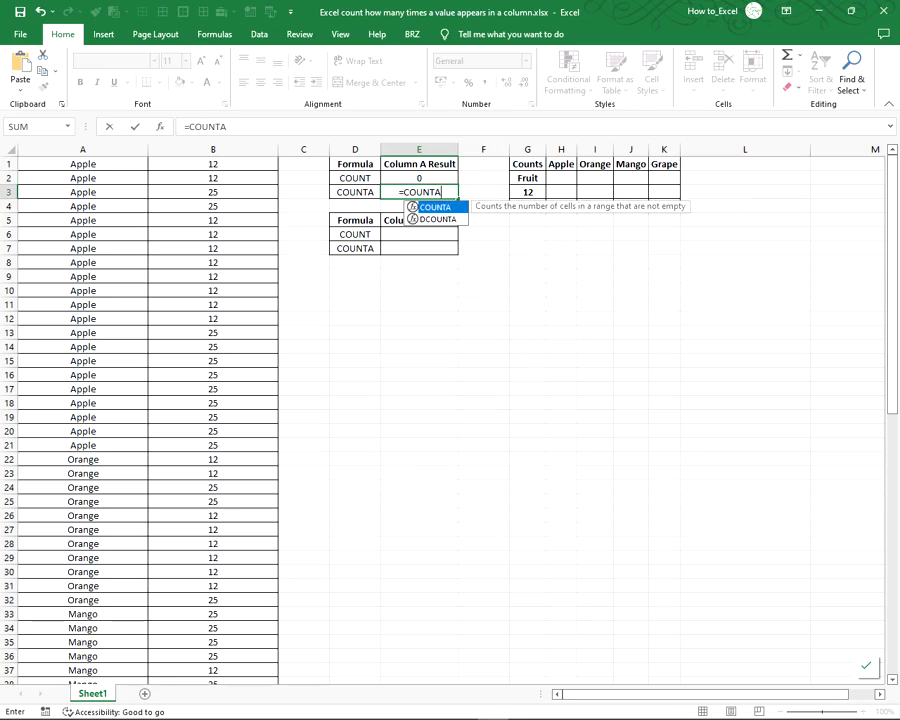
pyautogui.write('(')
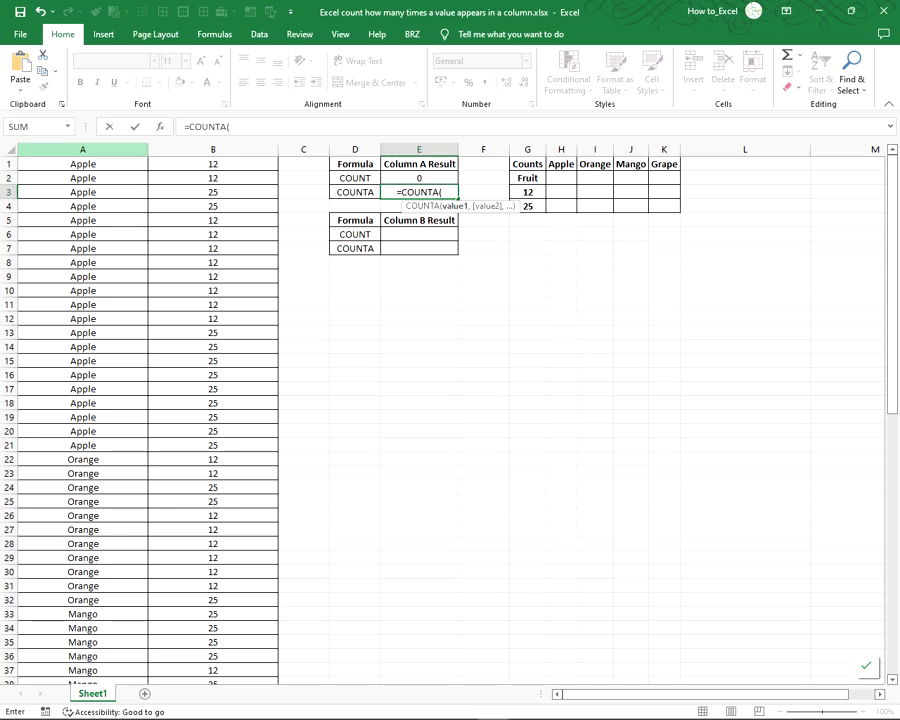
pyautogui.click(83, 149)
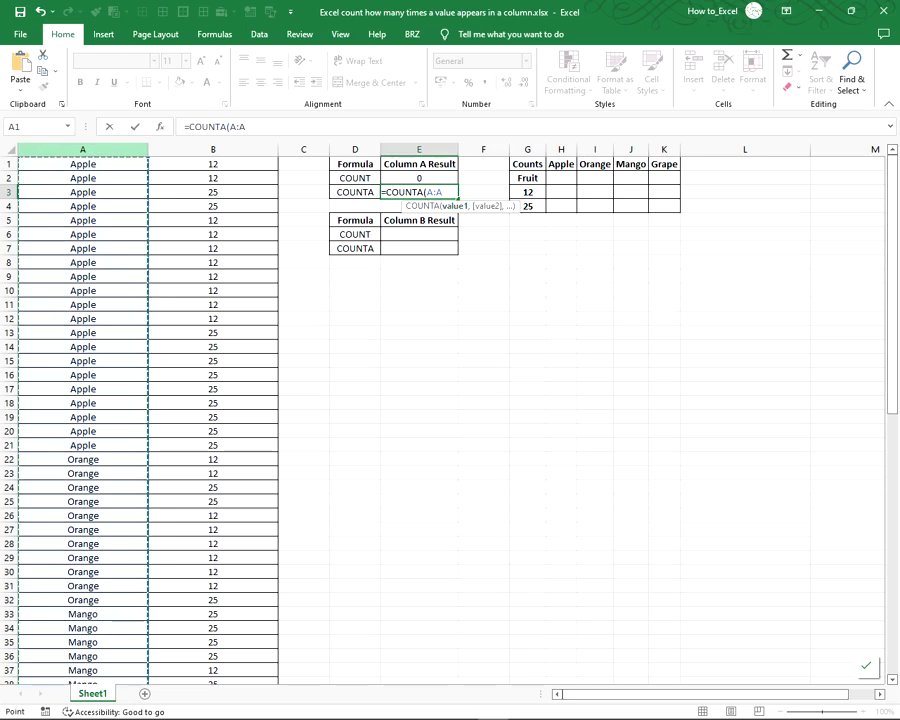
pyautogui.write(')')
pyautogui.press('Tab')
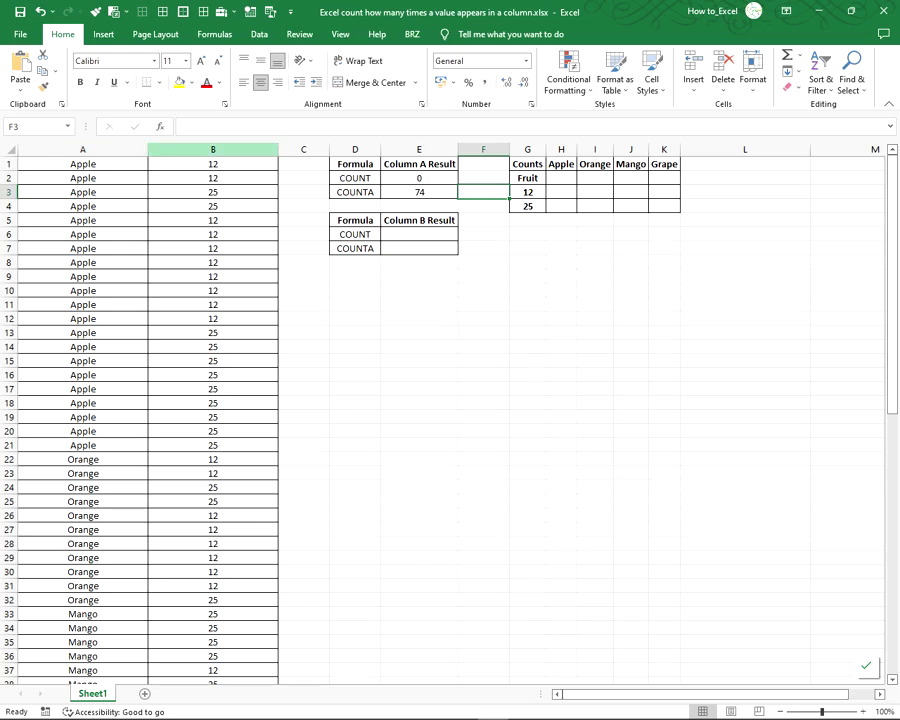
pyautogui.click(483, 360)
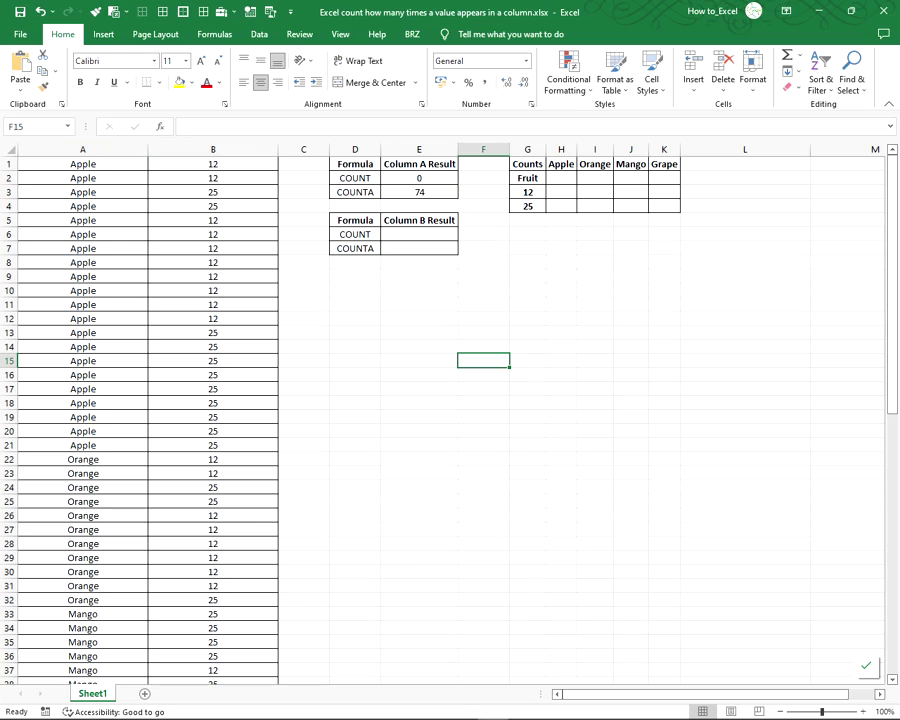
# Step: Enter a COUNT formula over the whole of column B (B:B) in cell E6 of the Column B Result table
pyautogui.click(213, 149)
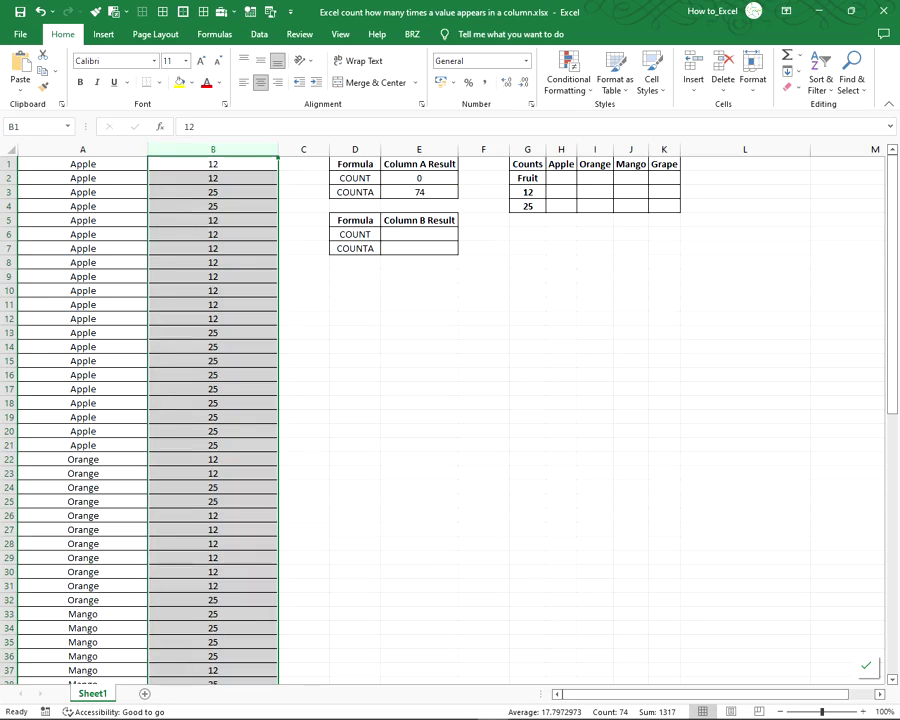
pyautogui.click(419, 234)
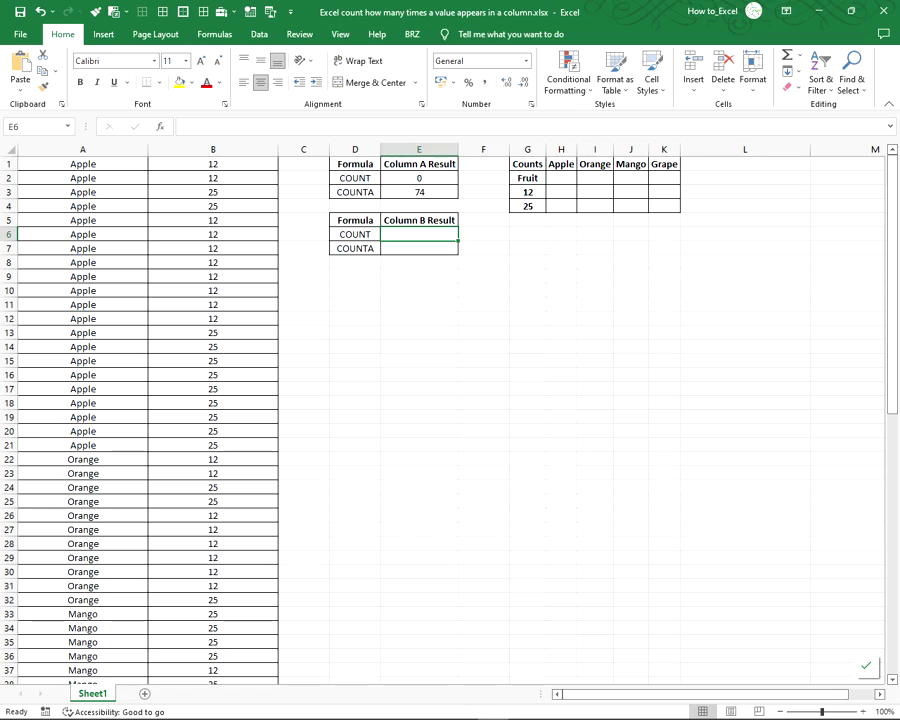
pyautogui.write('=')
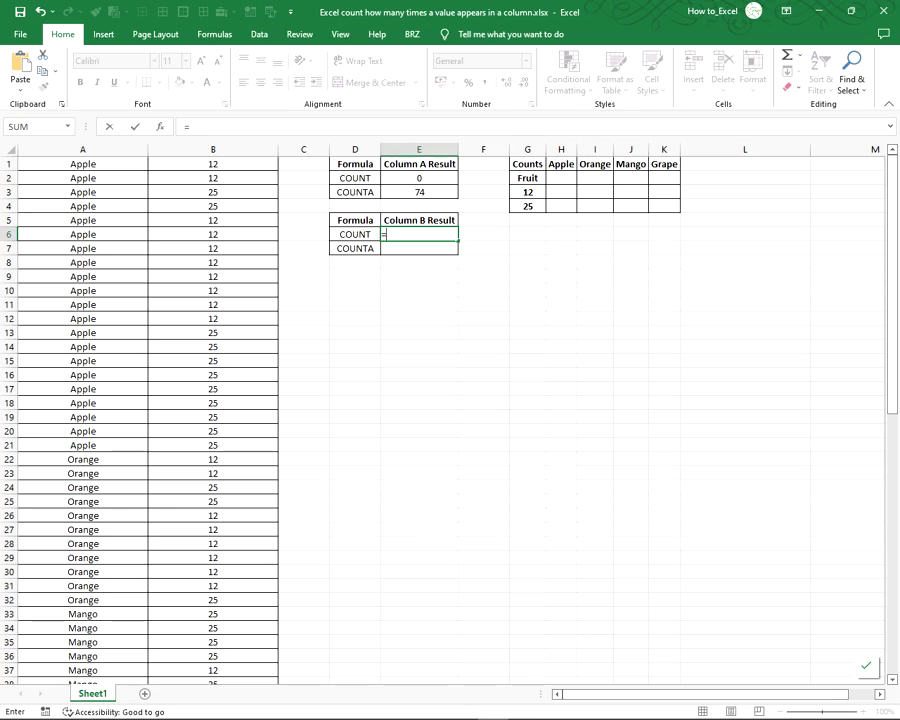
pyautogui.write('count(')
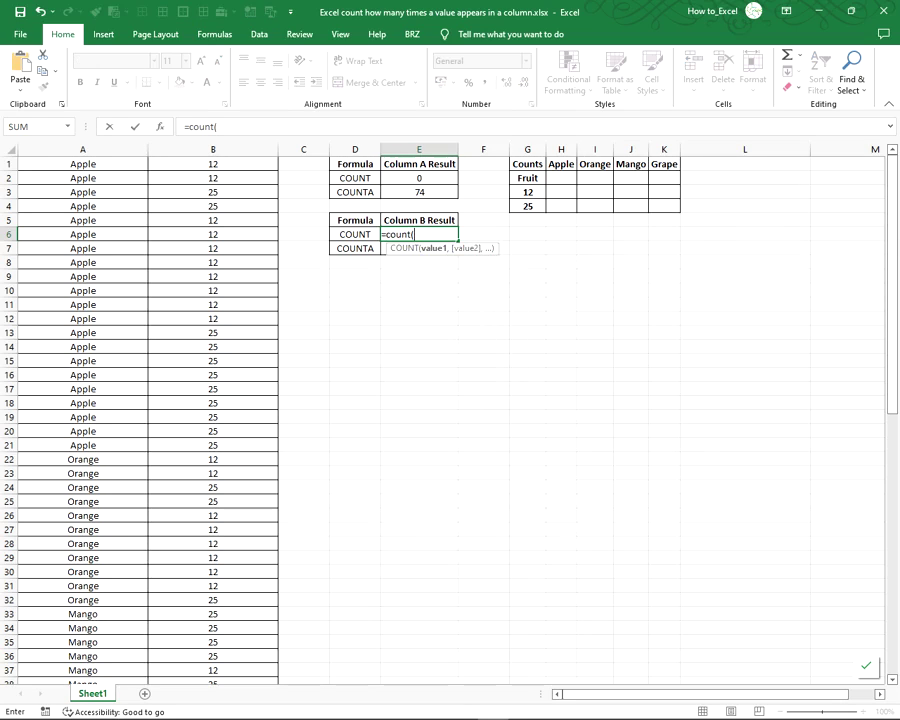
pyautogui.click(212, 149)
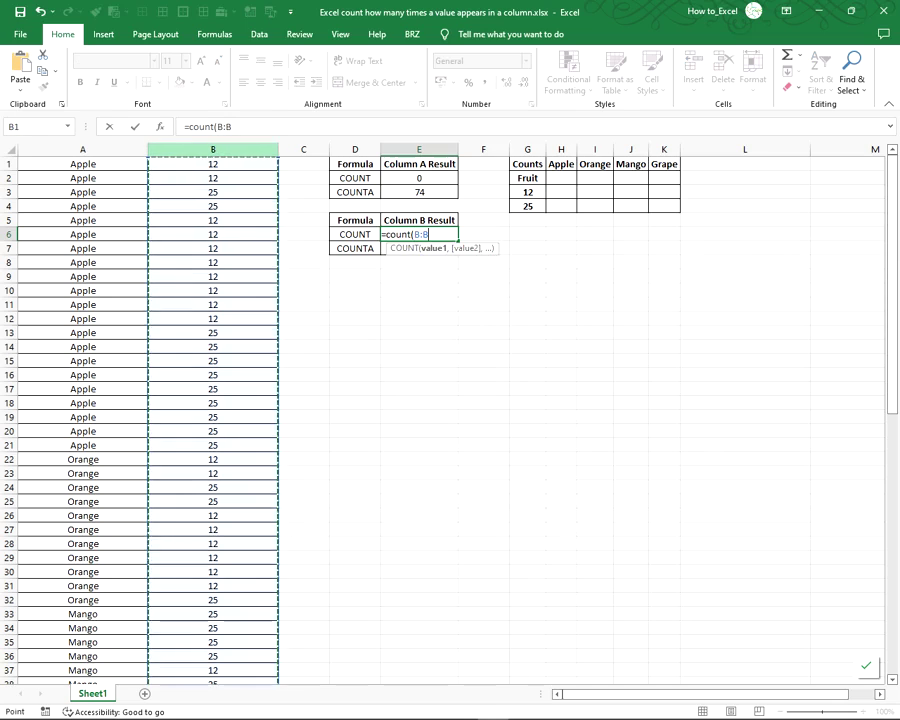
pyautogui.press('Tab')
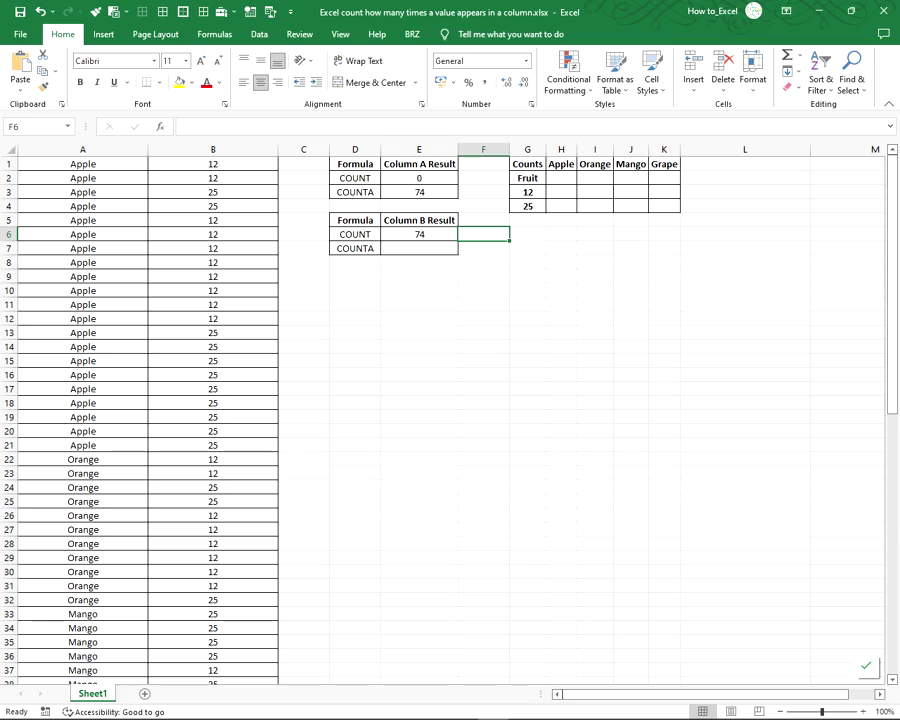
# Step: Enter a COUNTA formula over the whole of column B in cell E7
pyautogui.press('Return')
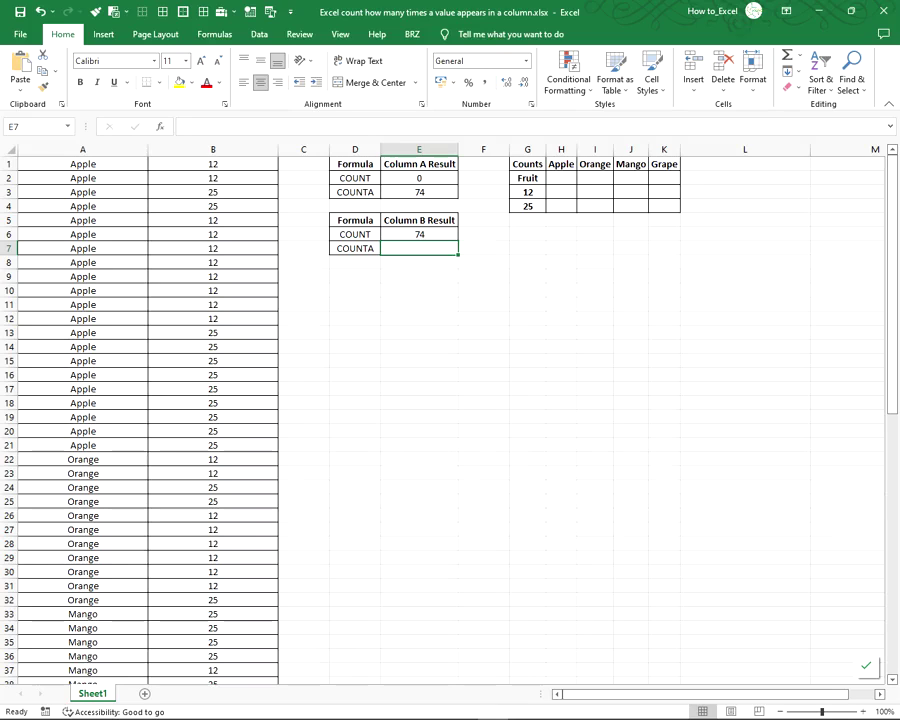
pyautogui.write('=')
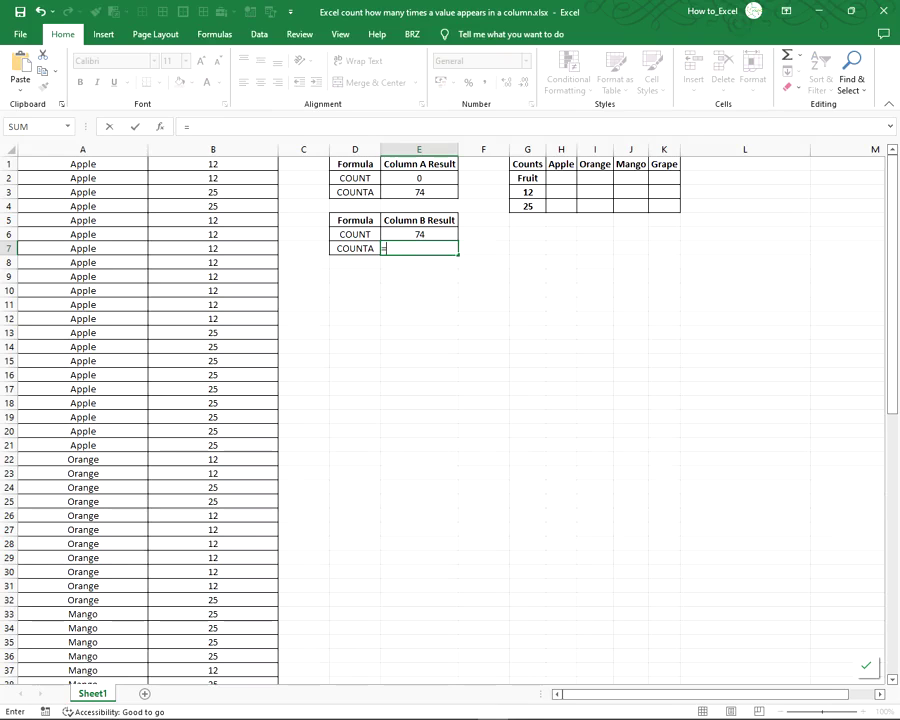
pyautogui.write('Counta(')
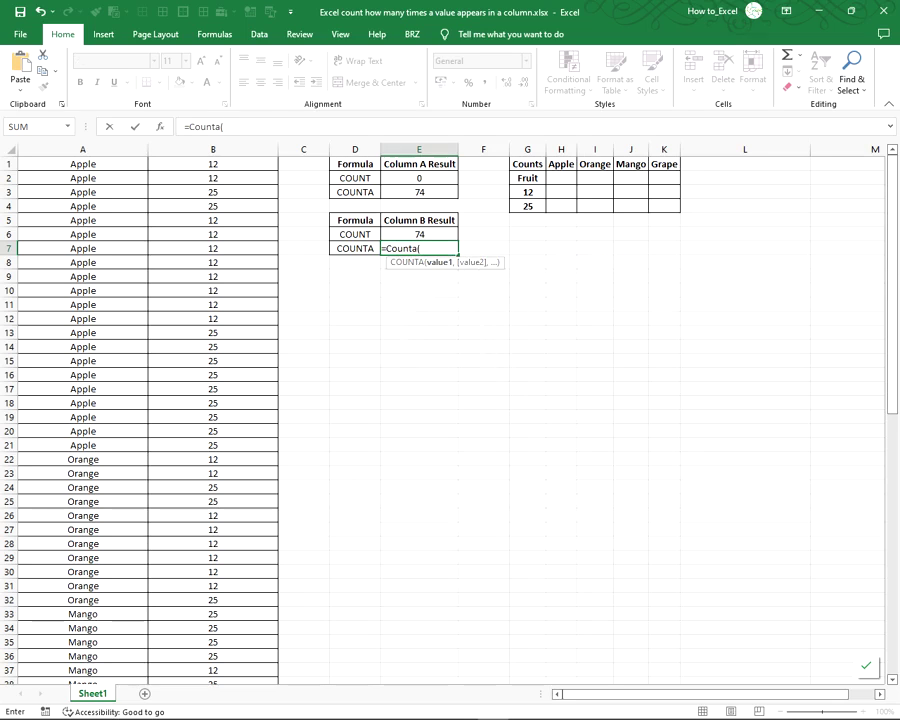
pyautogui.click(213, 149)
pyautogui.press('Tab')
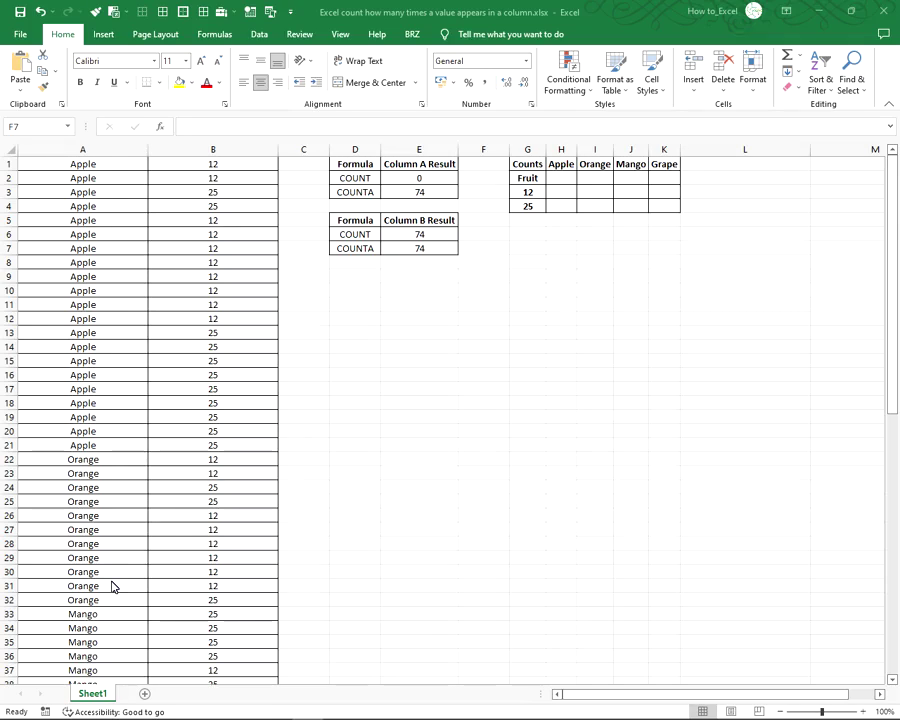
# Step: Enter =COUNTIF(A:A,"Apple") in cell H2 to count how often Apple appears in column A
pyautogui.click(560, 181)
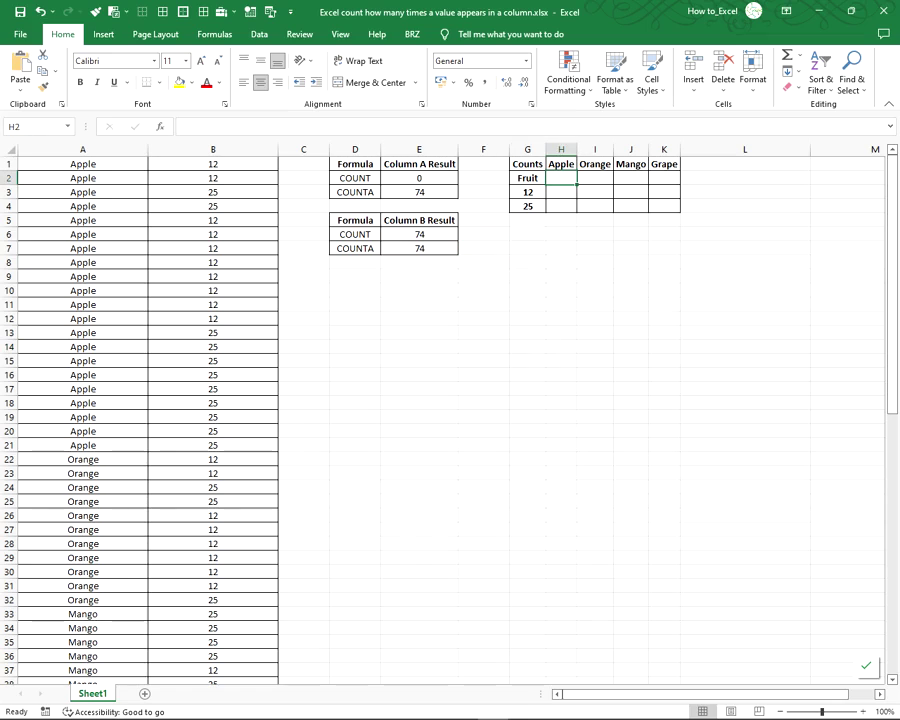
pyautogui.write('=')
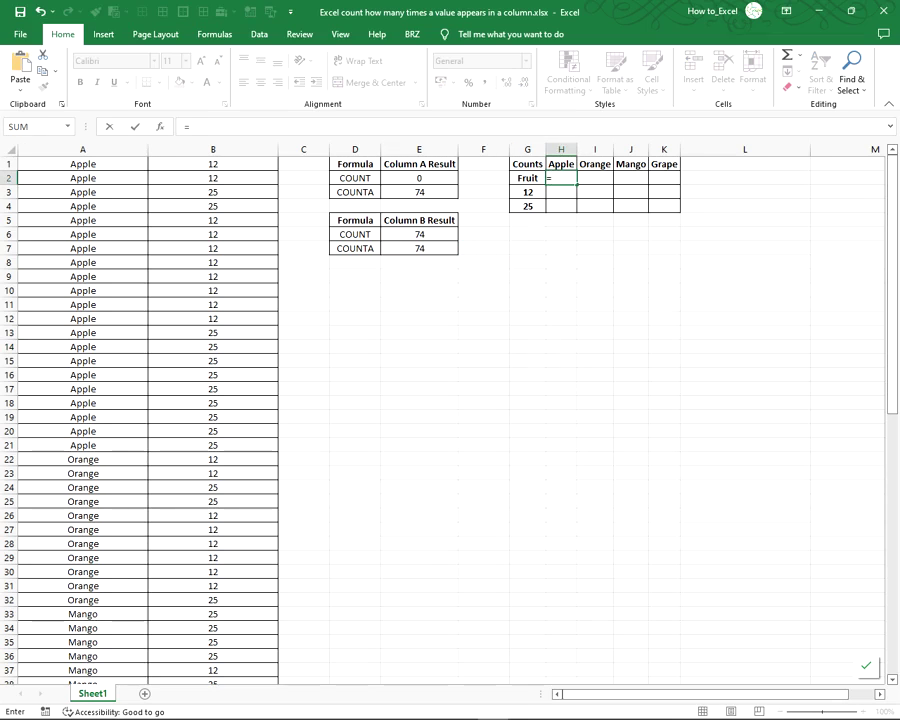
pyautogui.write('countif')
pyautogui.press('Tab')
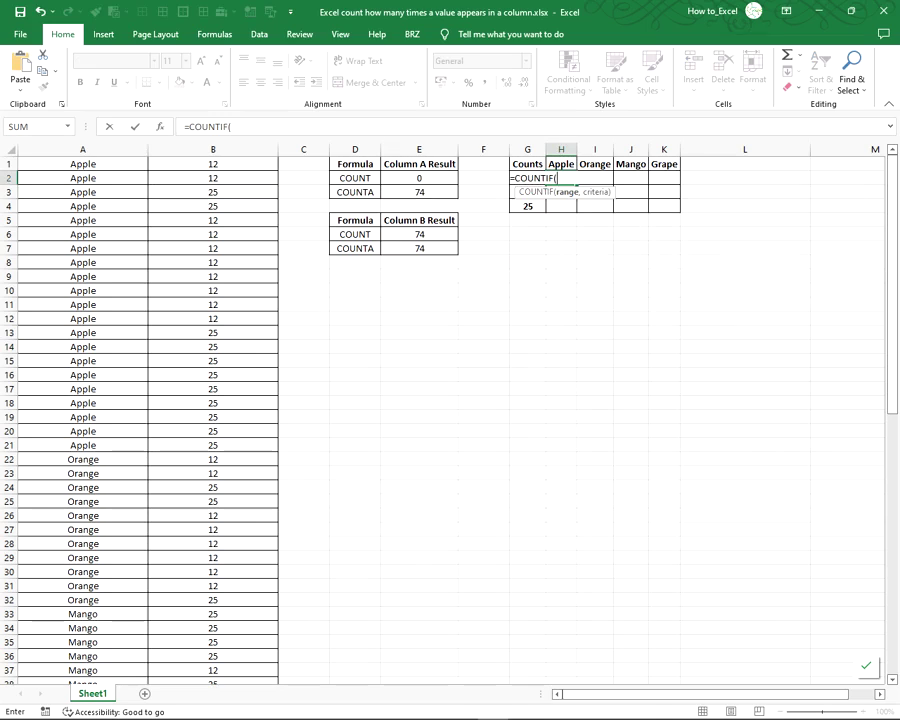
pyautogui.click(83, 149)
pyautogui.write(',')
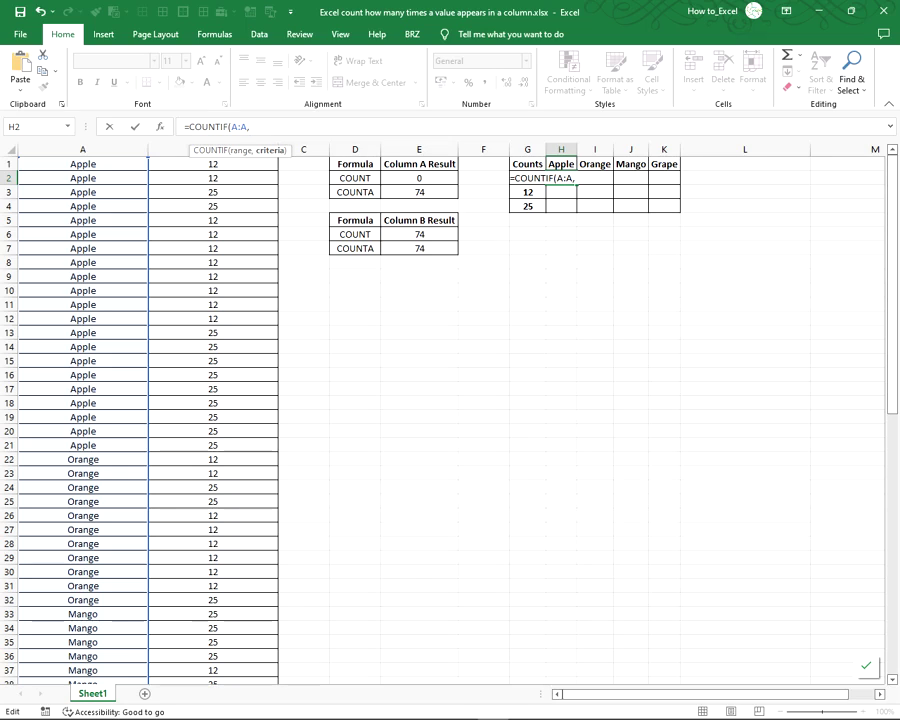
pyautogui.click(561, 164)
pyautogui.press('F2')
pyautogui.press('BackSpace')
pyautogui.press('BackSpace')
pyautogui.write('"Apple")')
pyautogui.press('BackSpace')
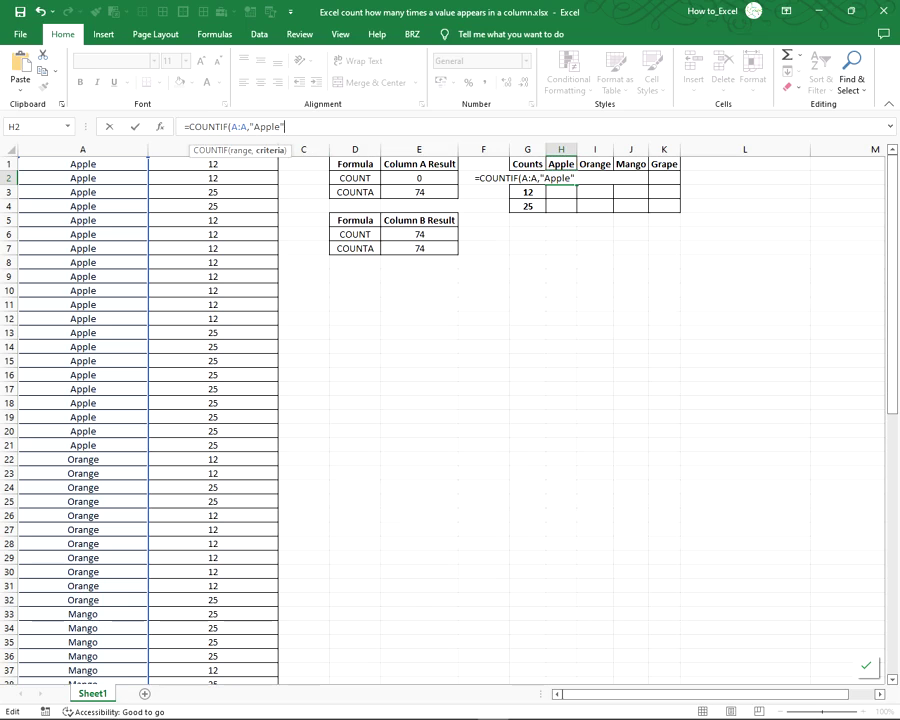
pyautogui.write(')')
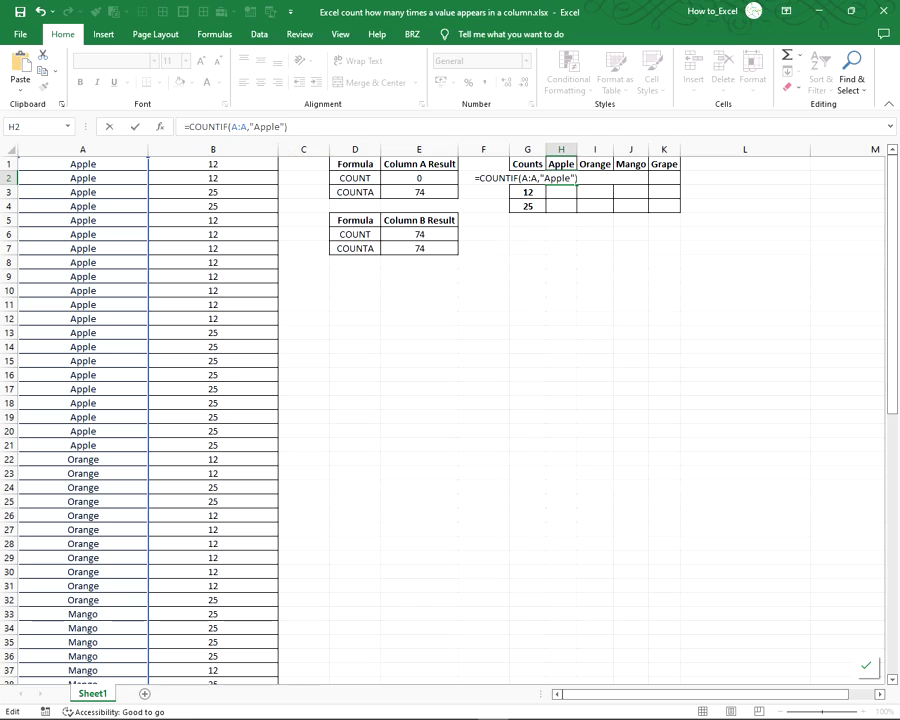
pyautogui.press('Tab')
pyautogui.click(483, 360)
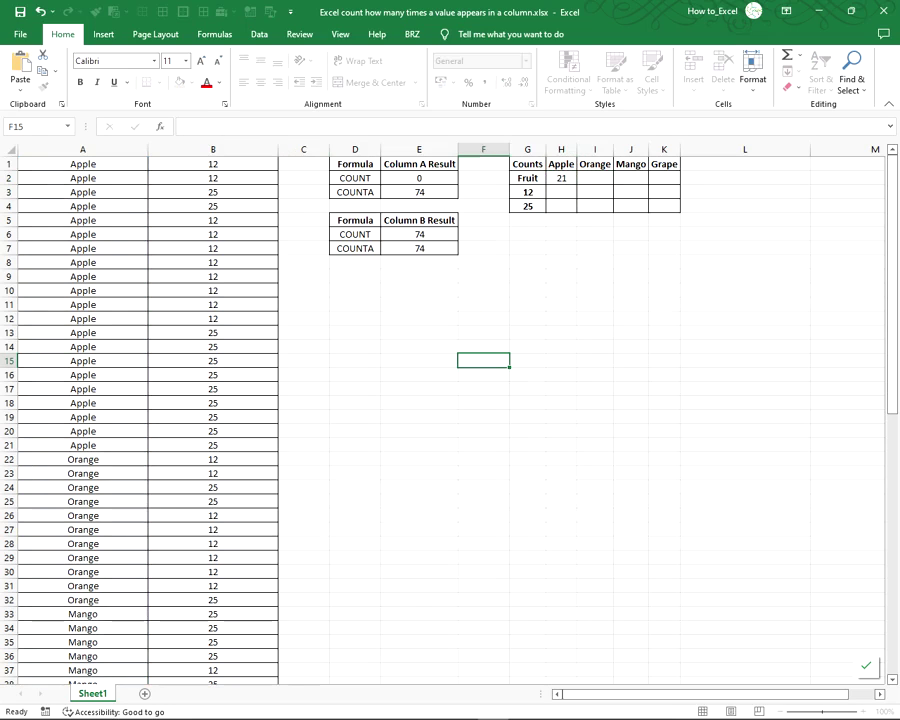
# Step: Enter =COUNTIFS(A:A,H1,B:B,"12") in cell H3 to count the Apple rows with 12 in column B
pyautogui.click(561, 192)
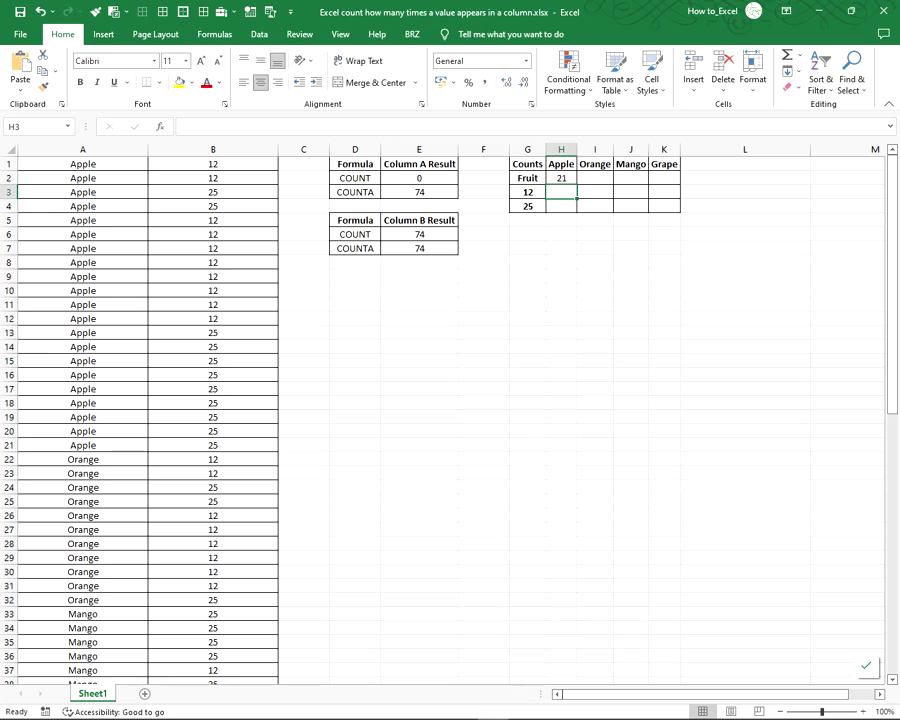
pyautogui.write('=')
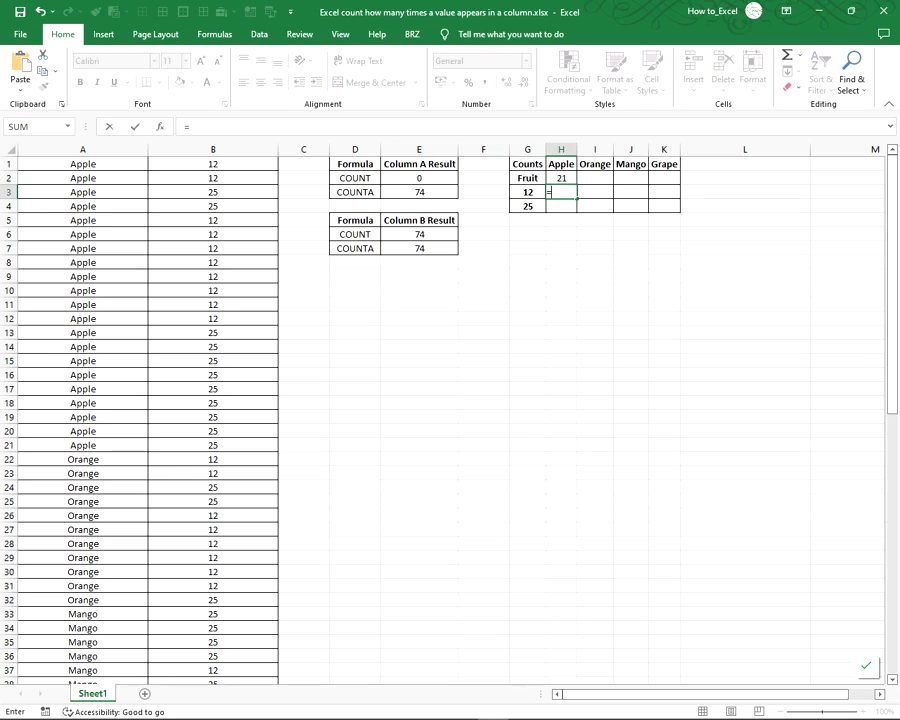
pyautogui.write('countifs')
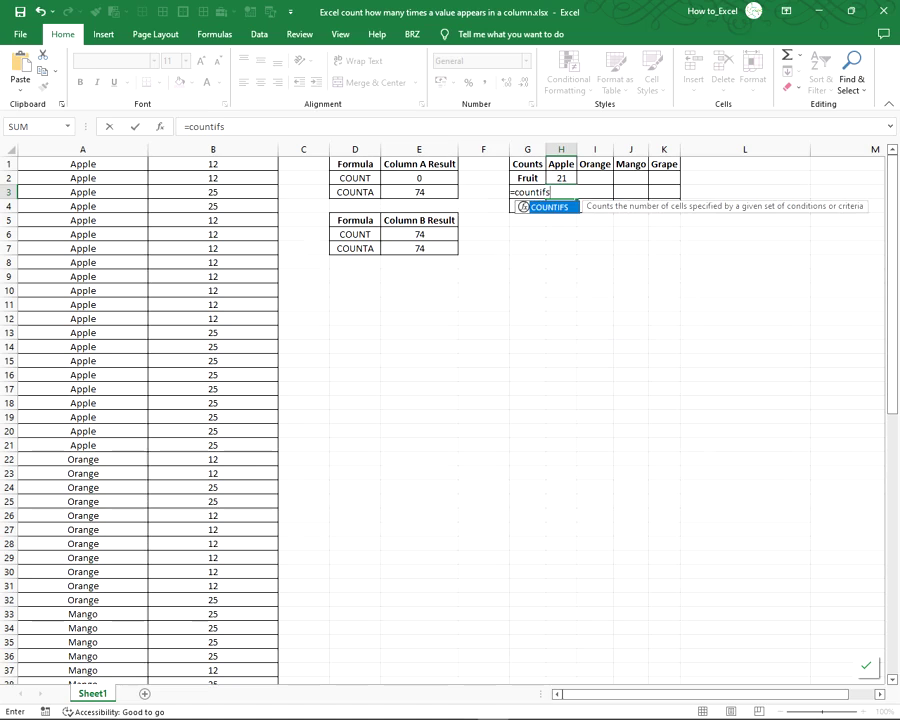
pyautogui.press('Tab')
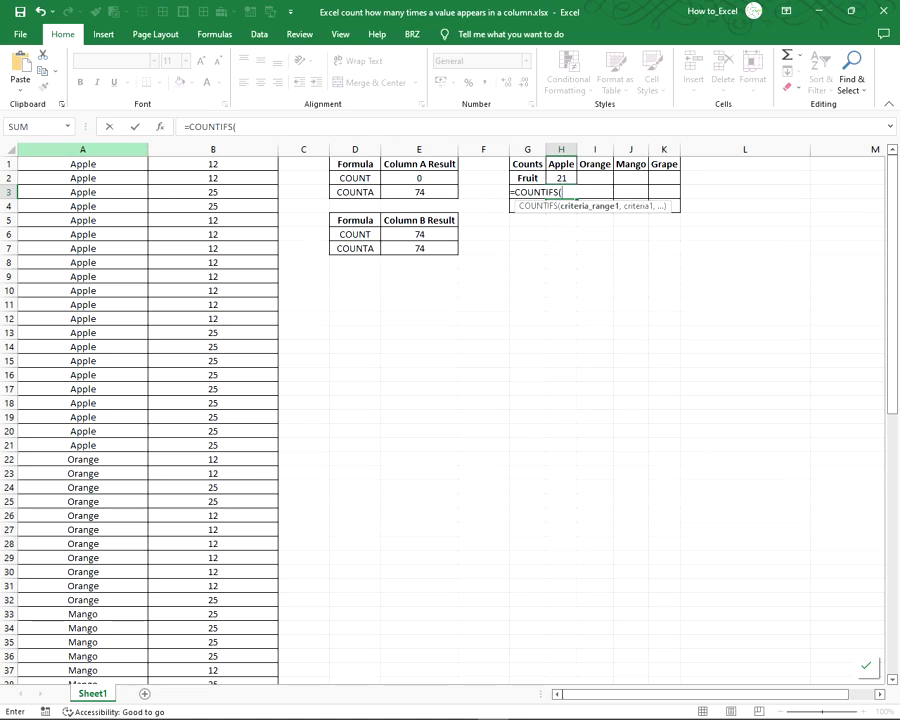
pyautogui.click(83, 149)
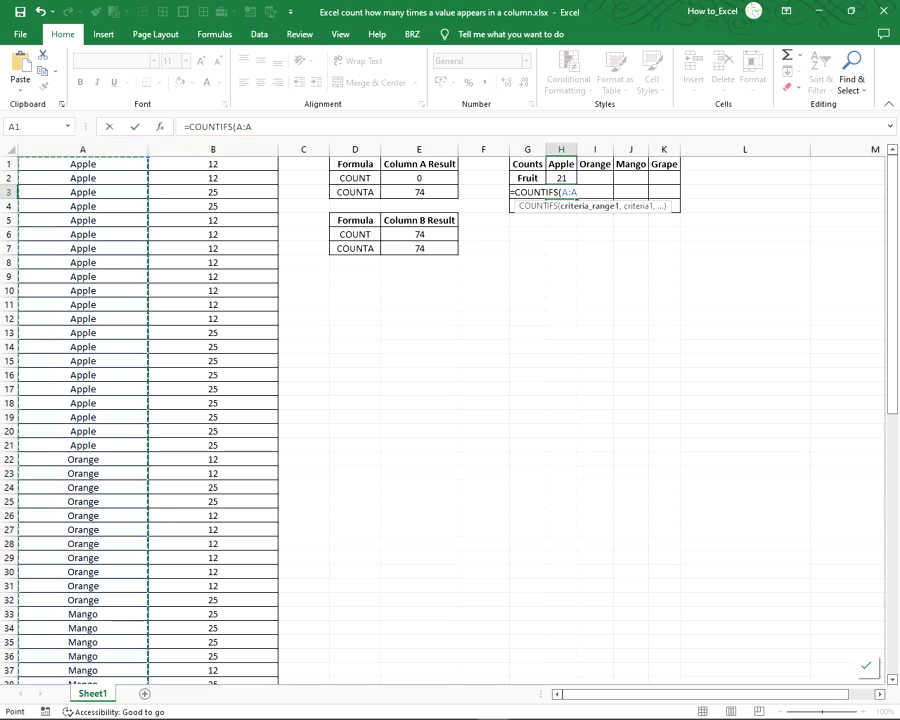
pyautogui.click(252, 127)
pyautogui.write(',')
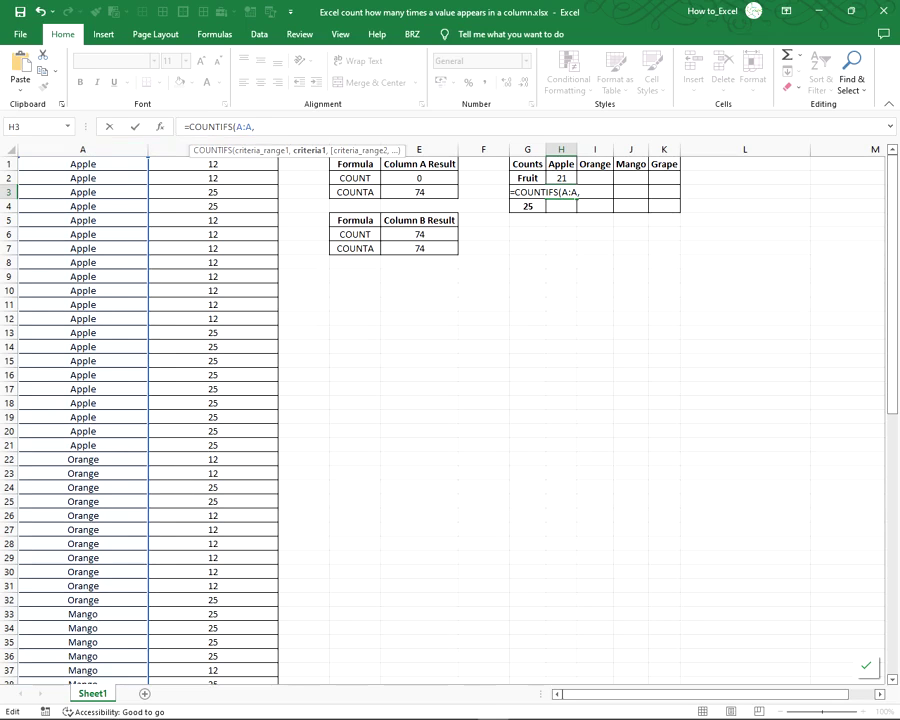
pyautogui.click(561, 164)
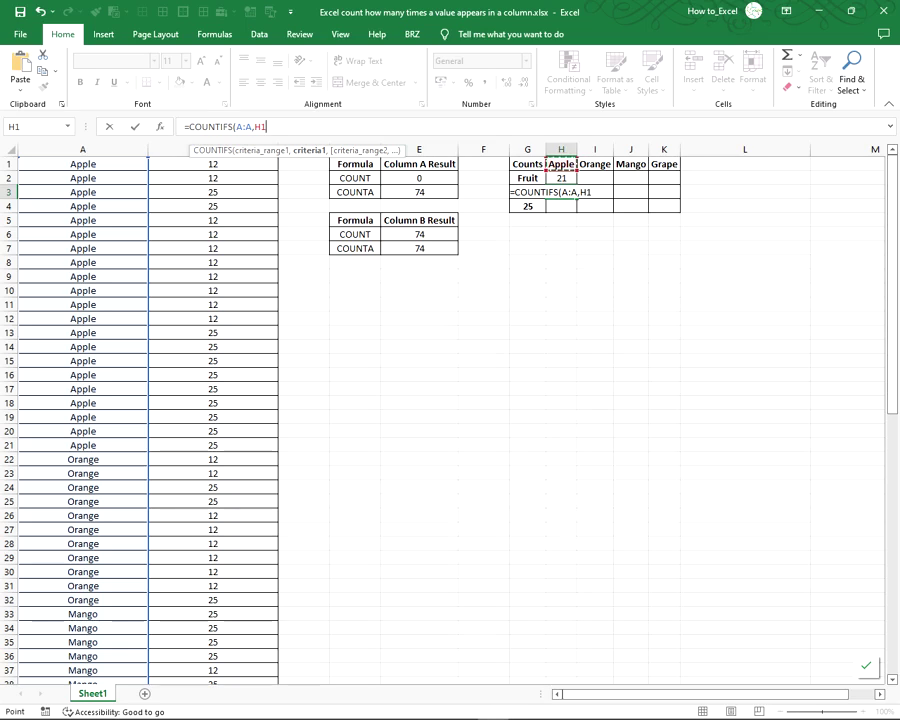
pyautogui.write(',')
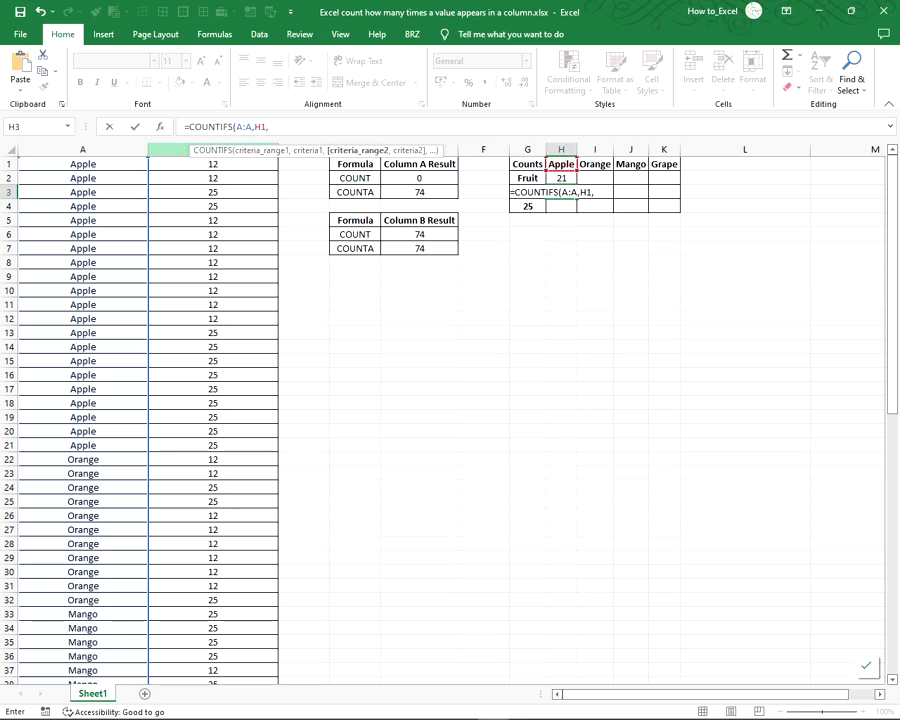
pyautogui.click(168, 149)
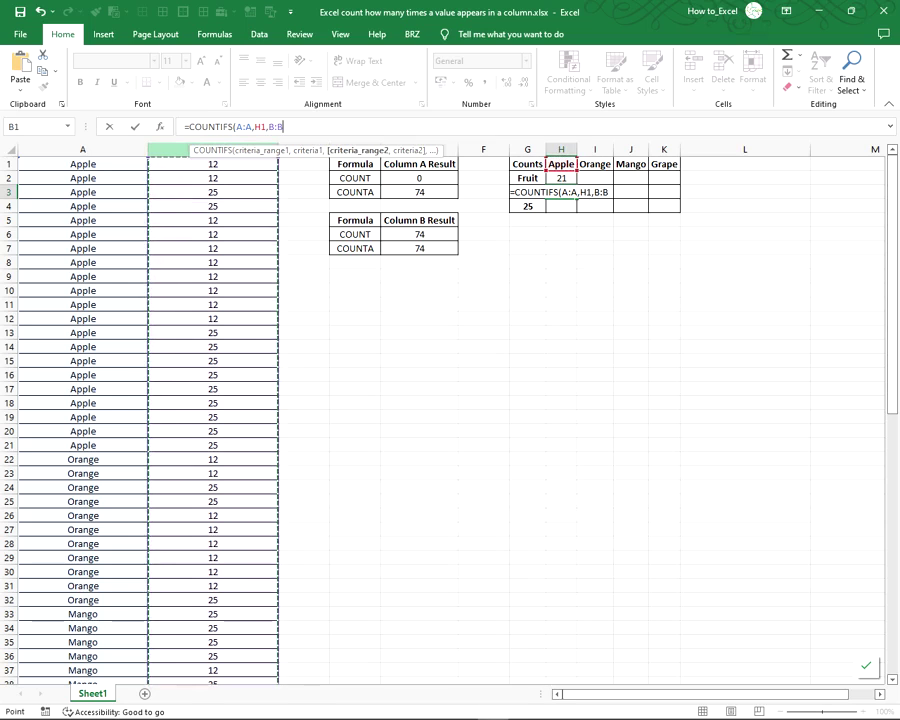
pyautogui.write(',')
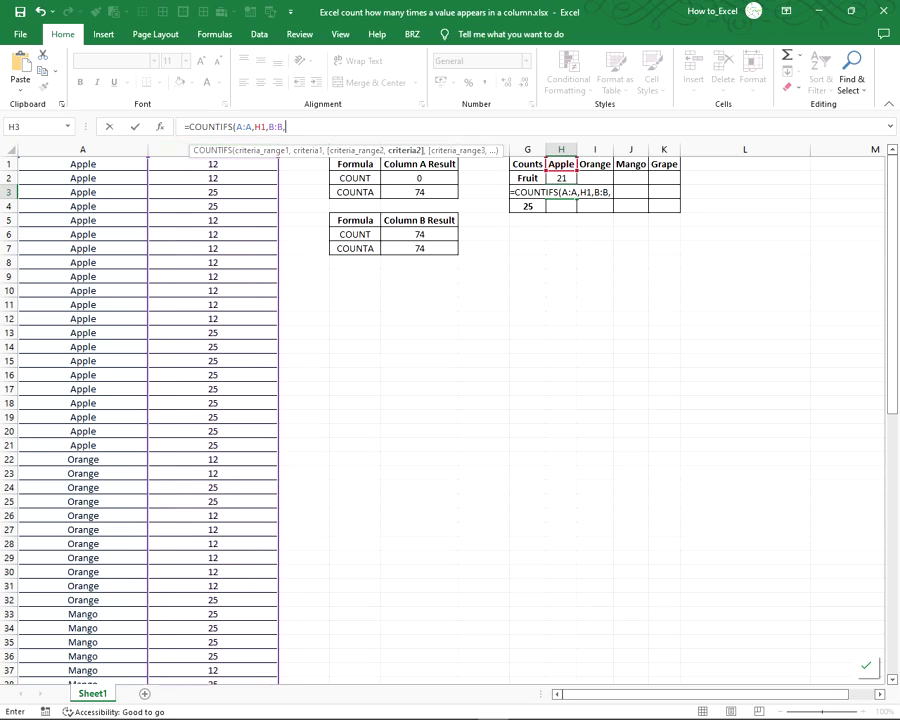
pyautogui.write('"12")')
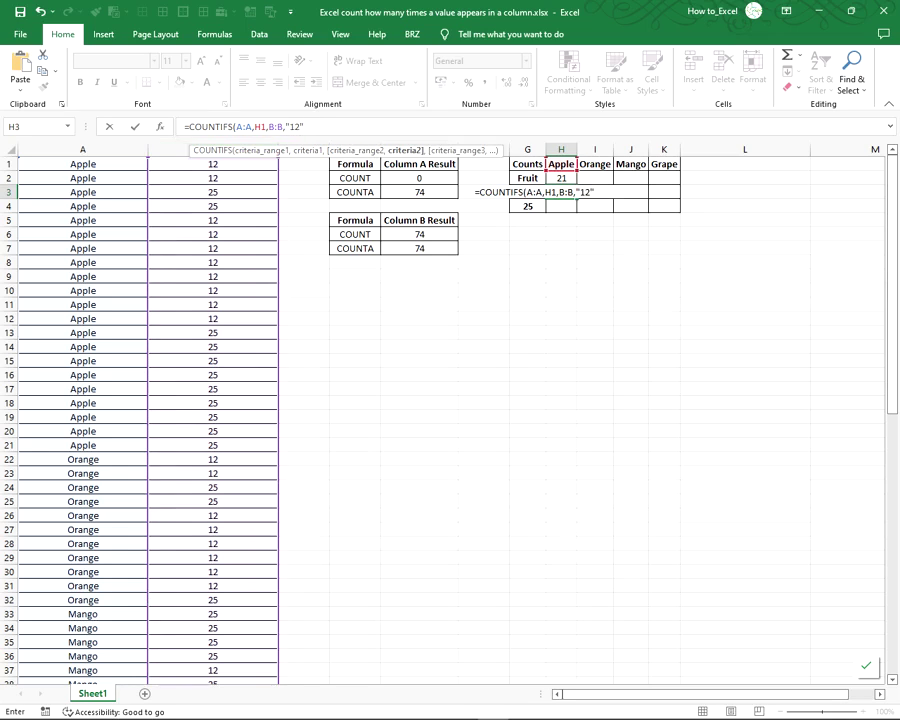
pyautogui.press('Tab')
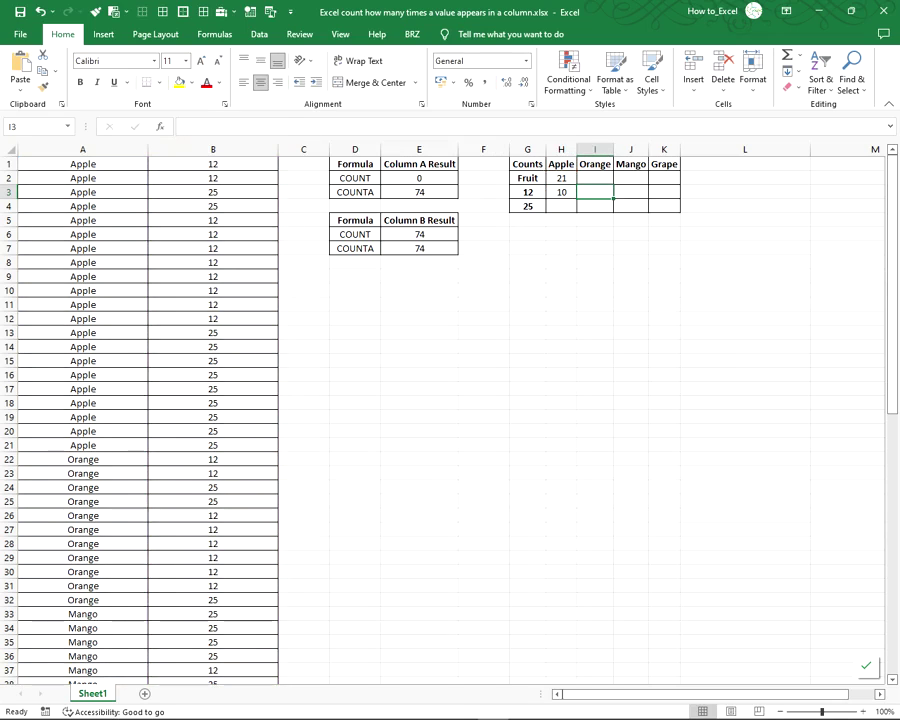
pyautogui.click(561, 178)
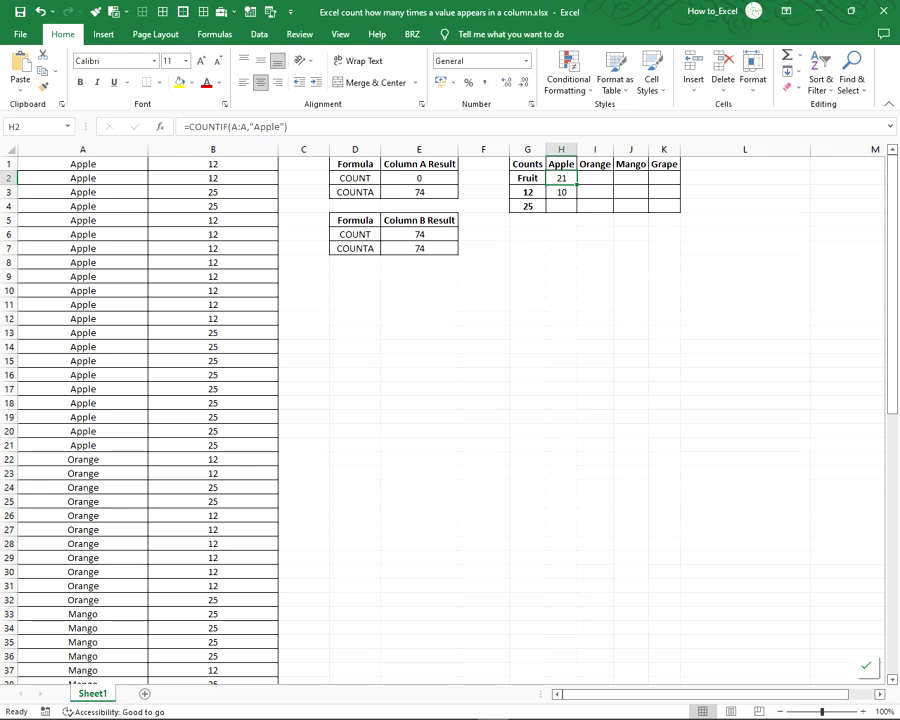
pyautogui.click(561, 192)
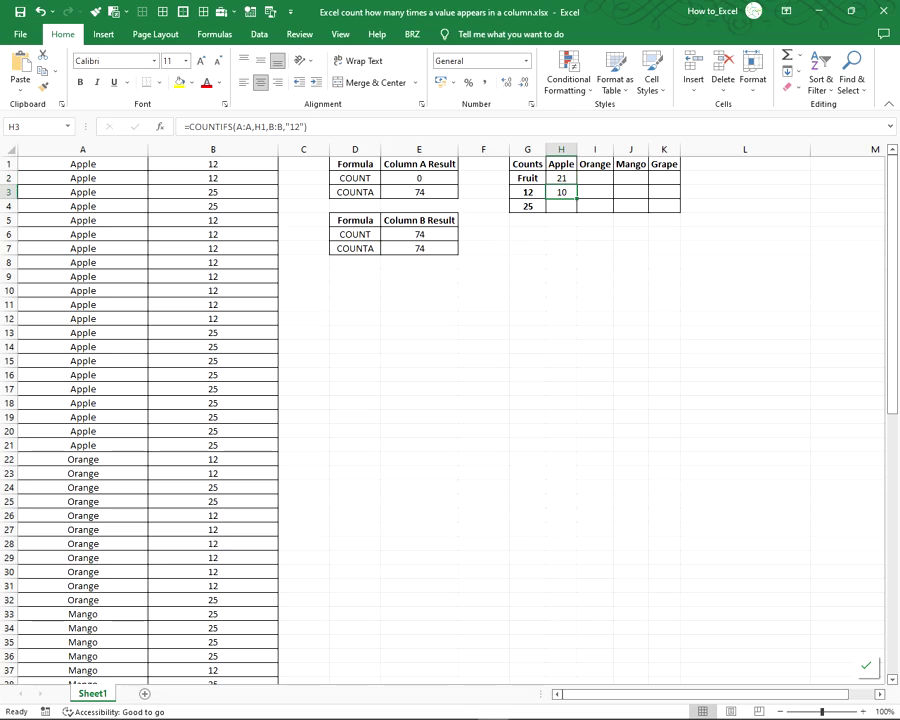
# Step: Enter =COUNTIFS(A:A,H1,B:B,"25") in cell H4 to count Apple rows with 25 in column B, and select H3:H4
pyautogui.click(561, 206)
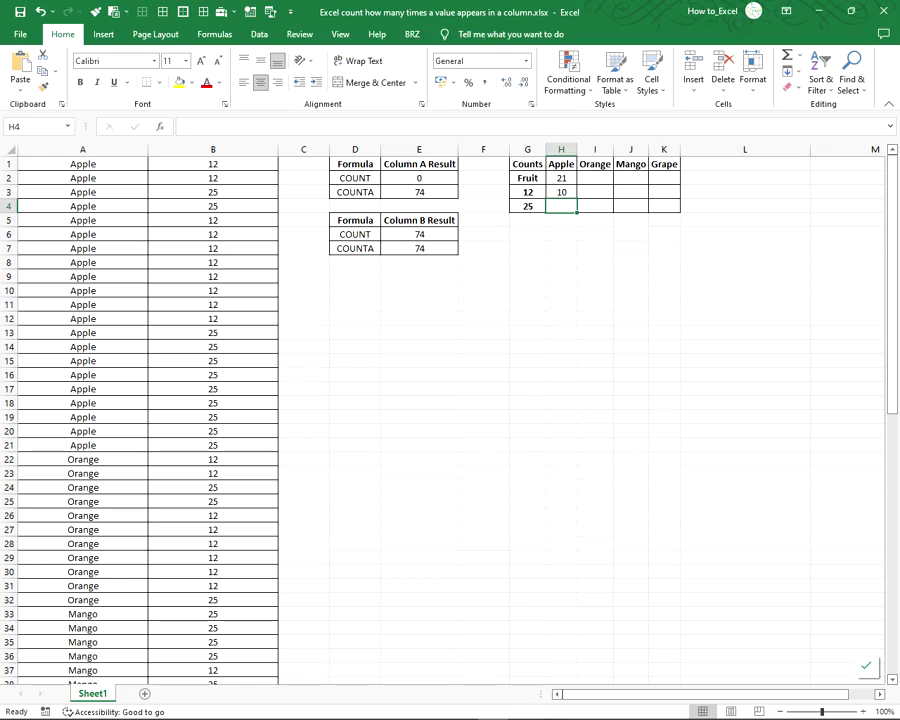
pyautogui.write('=count')
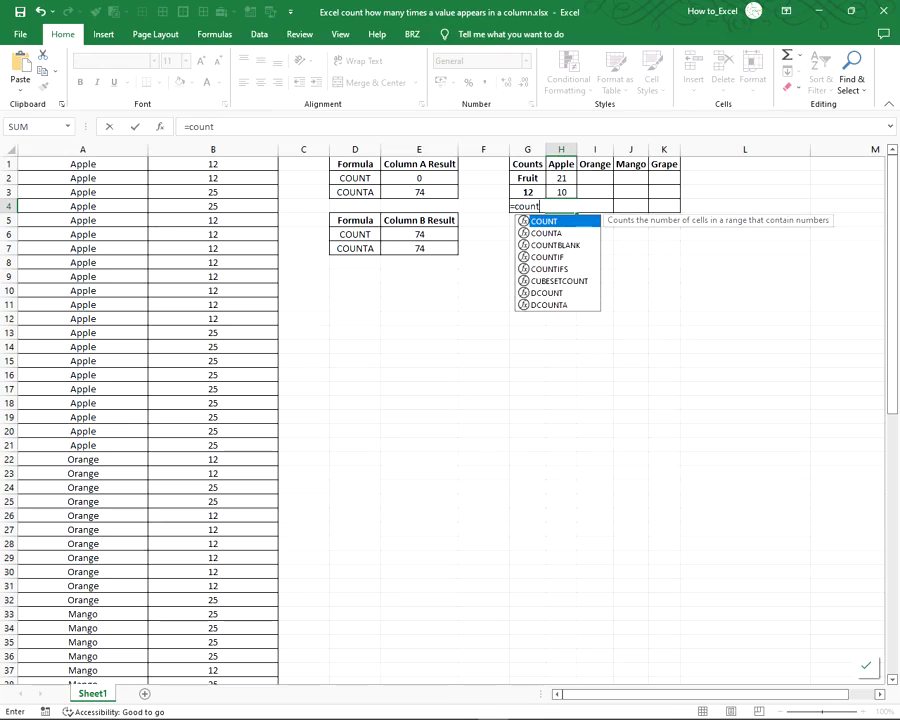
pyautogui.write('ifs')
pyautogui.press('Tab')
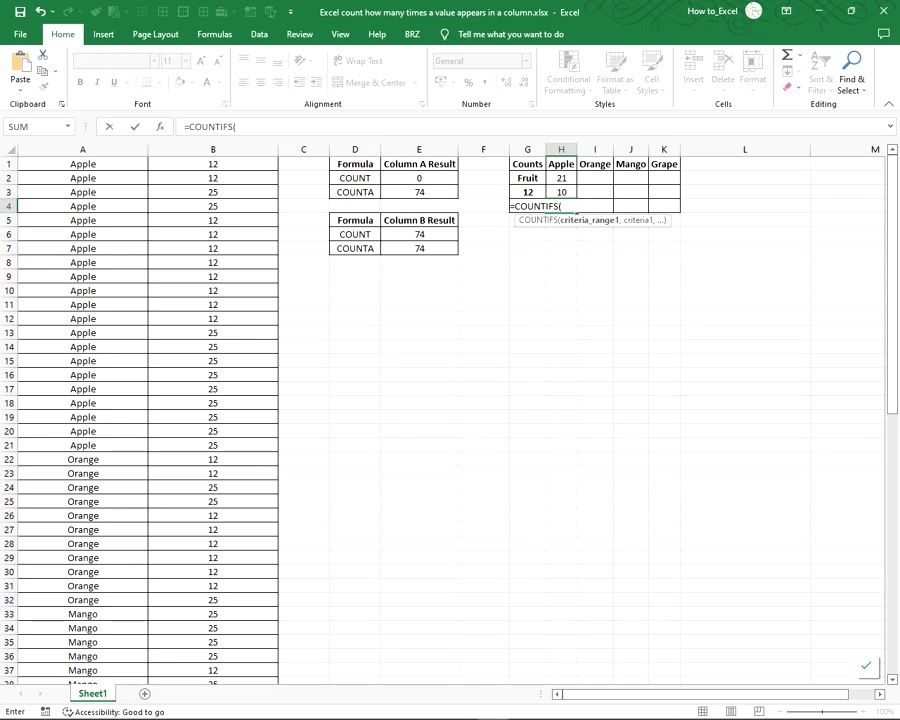
pyautogui.click(83, 149)
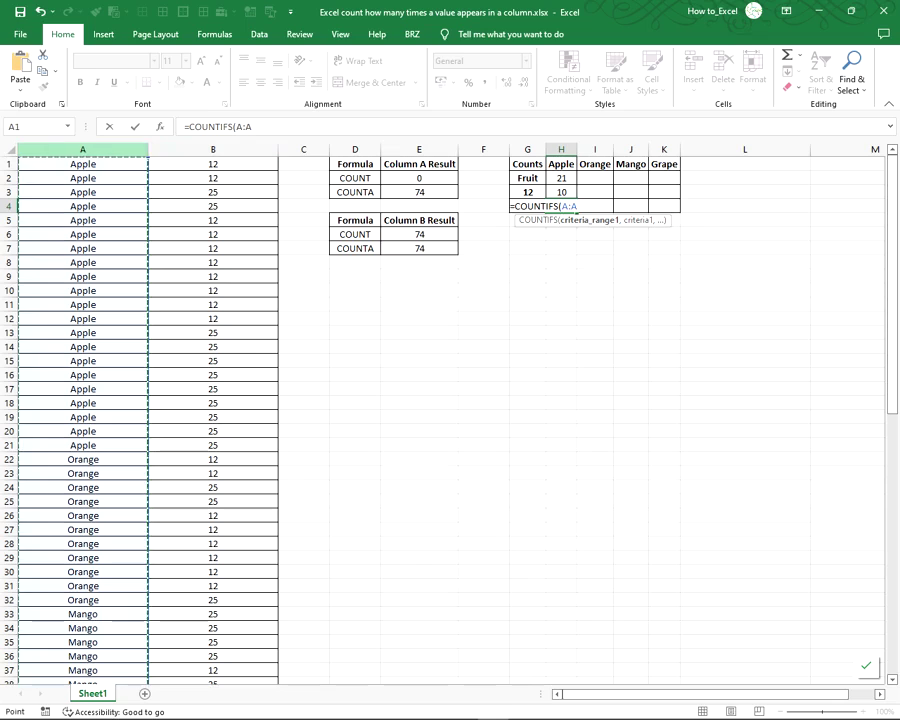
pyautogui.write(',')
pyautogui.click(561, 164)
pyautogui.write(',')
pyautogui.click(213, 149)
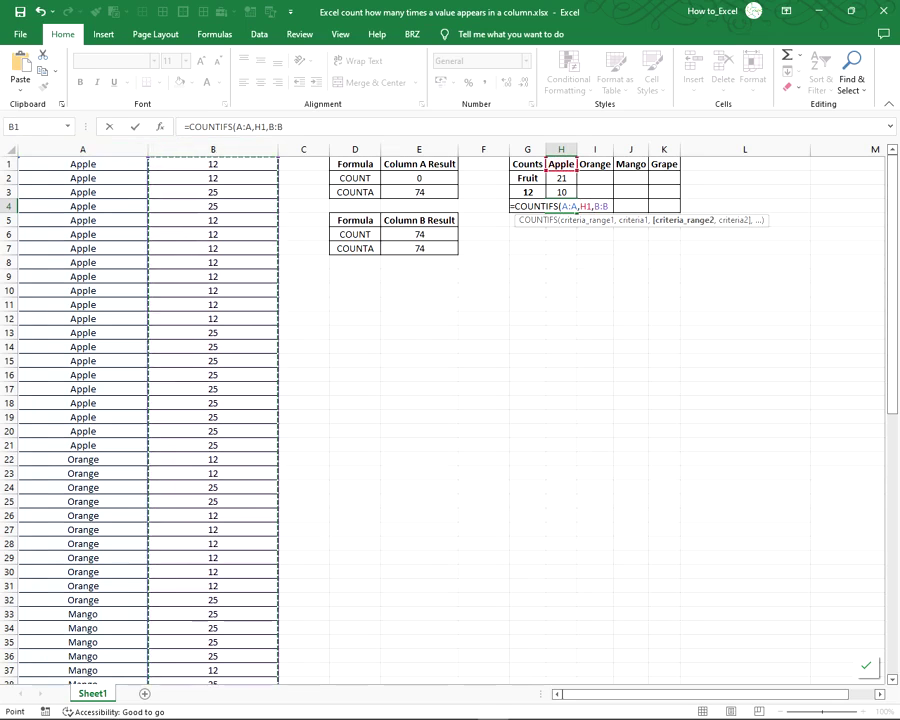
pyautogui.write(',')
pyautogui.write('"25')
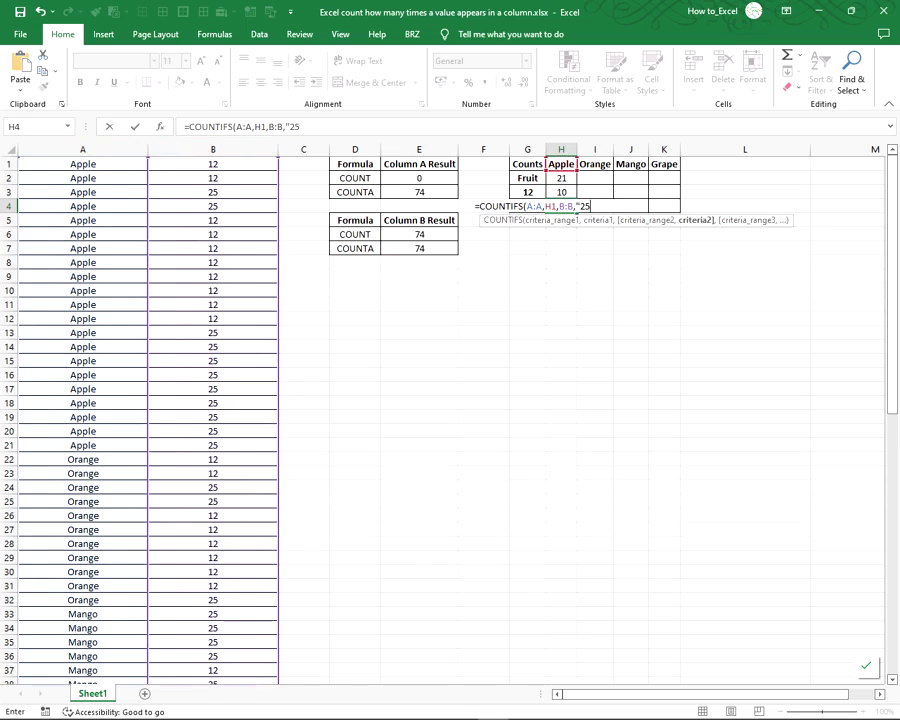
pyautogui.write('")')
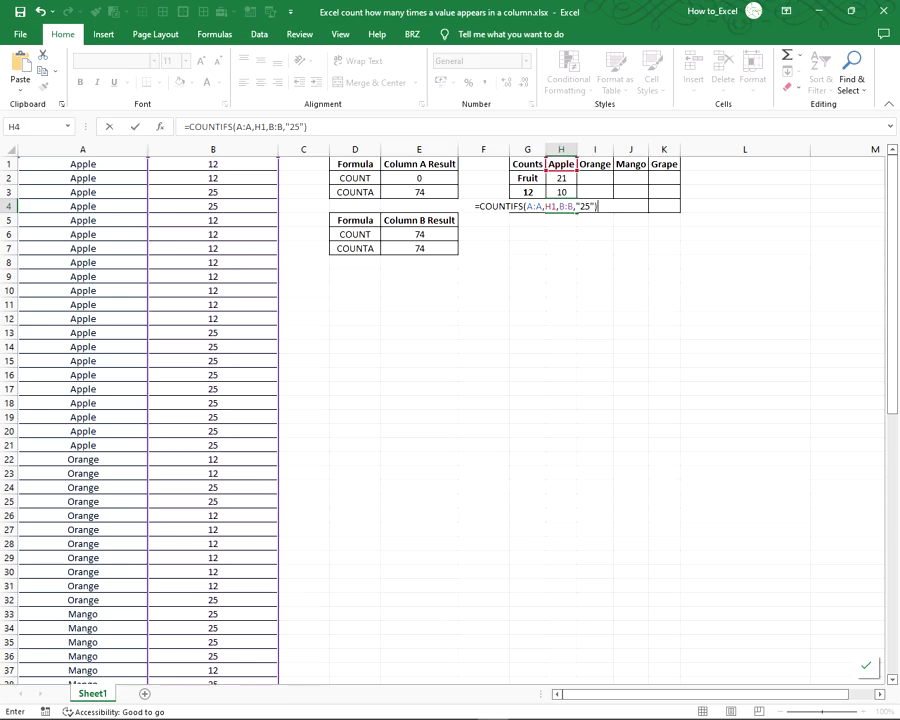
pyautogui.press('Tab')
pyautogui.click(664, 318)
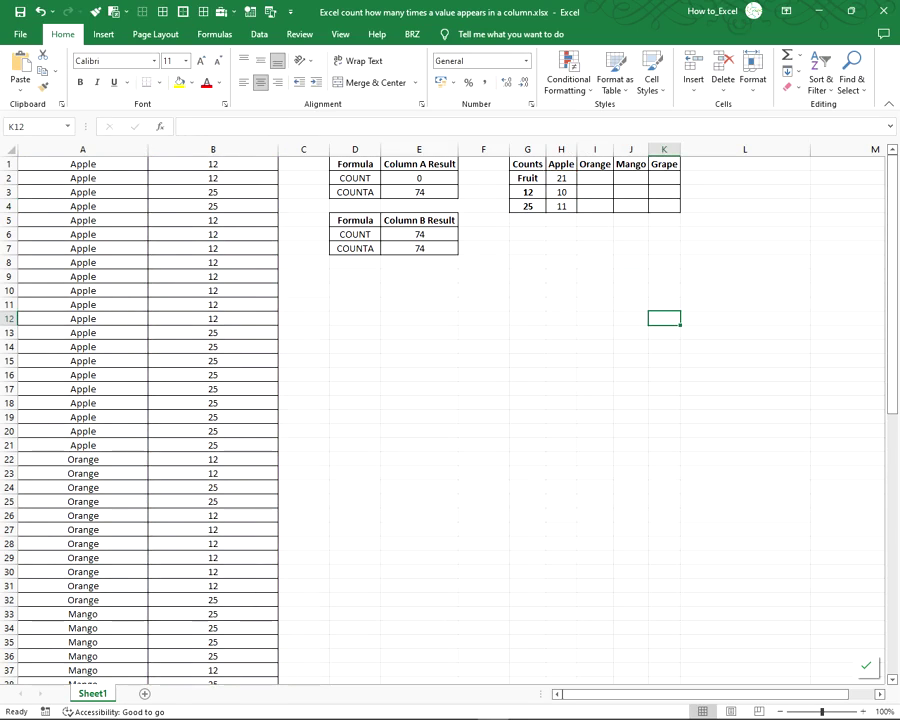
pyautogui.moveTo(561, 192); pyautogui.dragTo(561, 206)
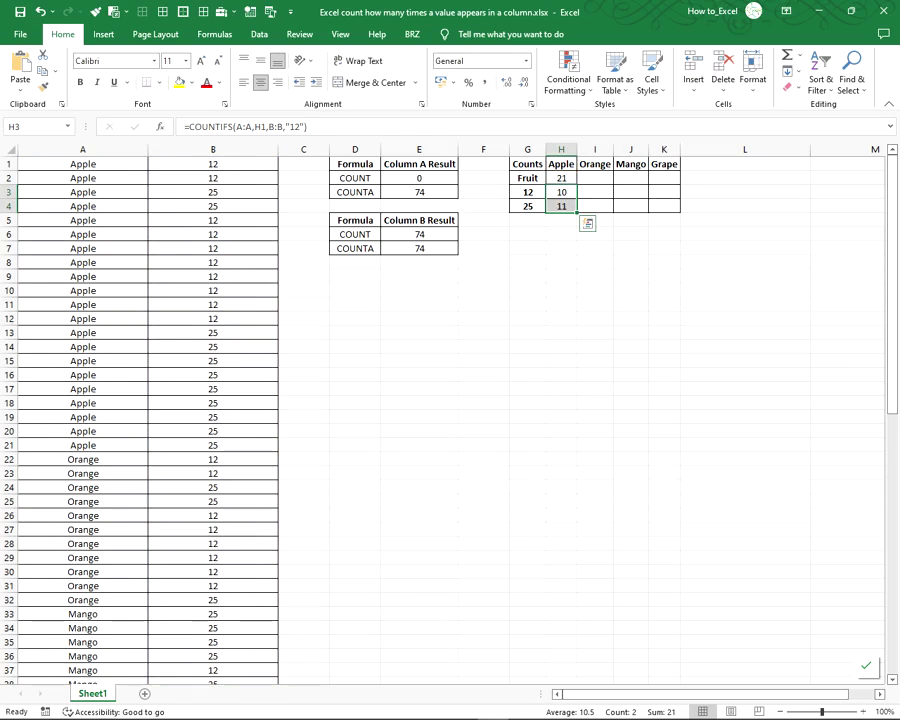